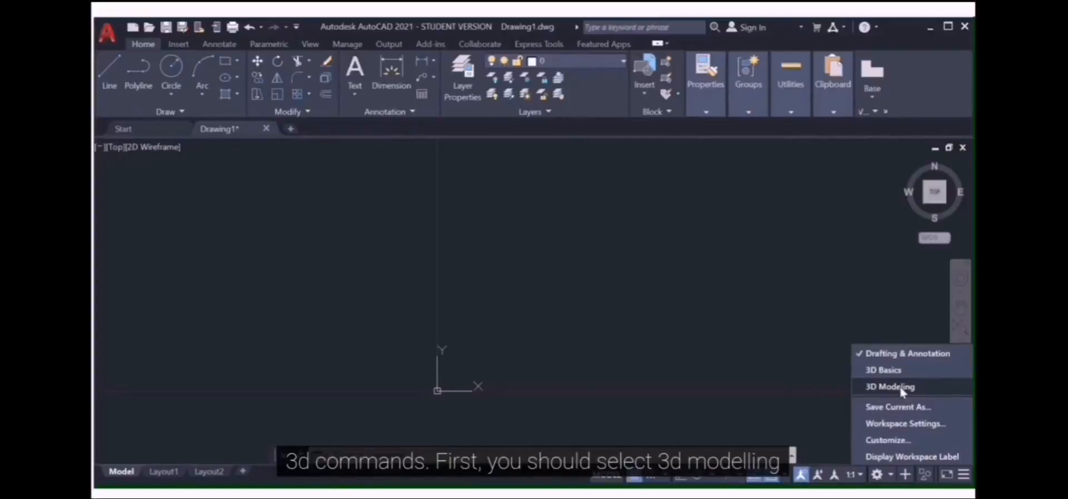
# Switch to the 3D Modeling workspace and start the Box command in the SW Isometric view.
pyautogui.click(893, 387)
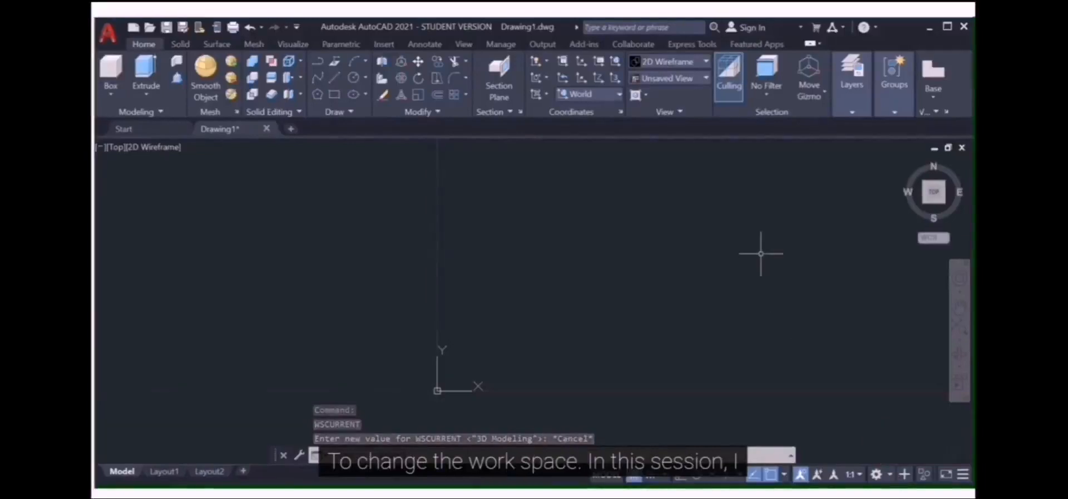
pyautogui.click(111, 96)
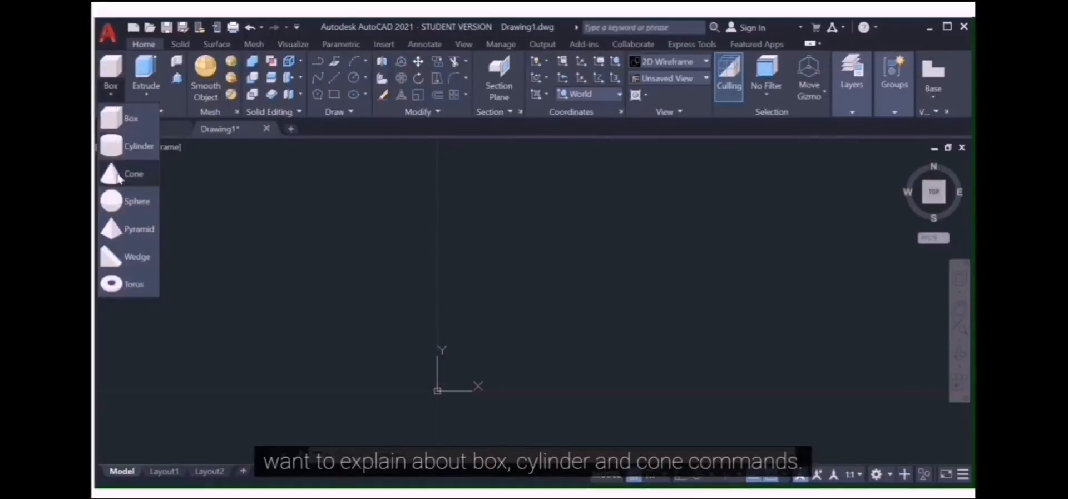
pyautogui.click(124, 125)
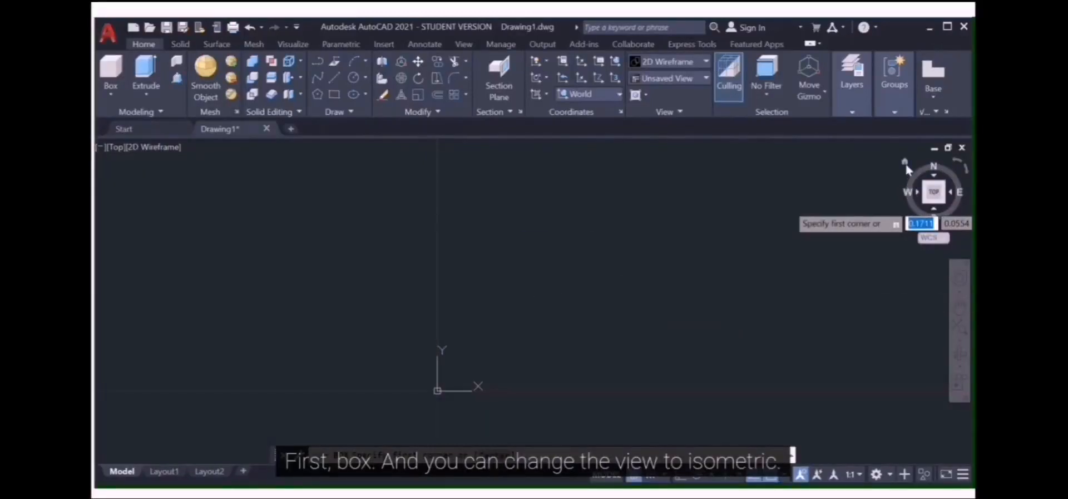
pyautogui.click(905, 163)
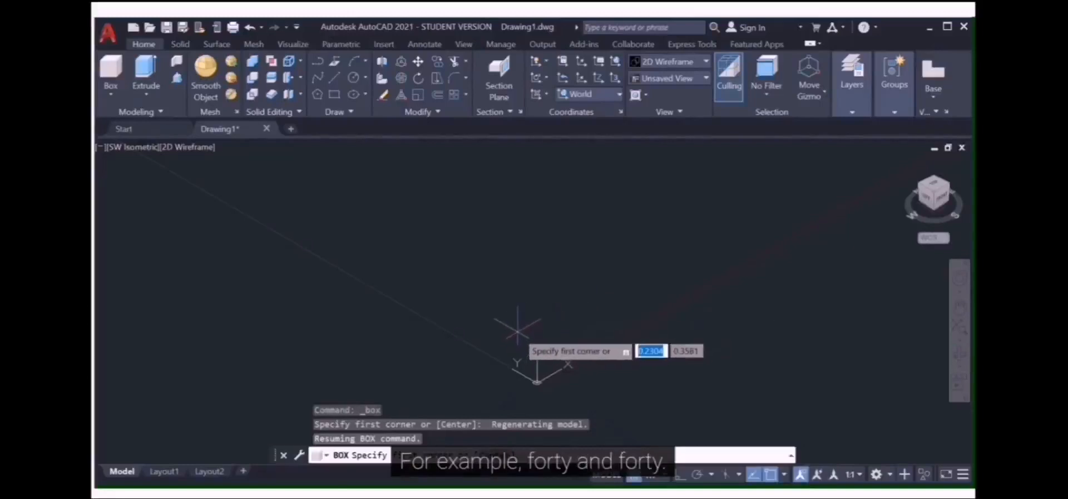
# Define the box's base from first corner 40,40 with side dimensions of 80 and 90.
pyautogui.write('40')
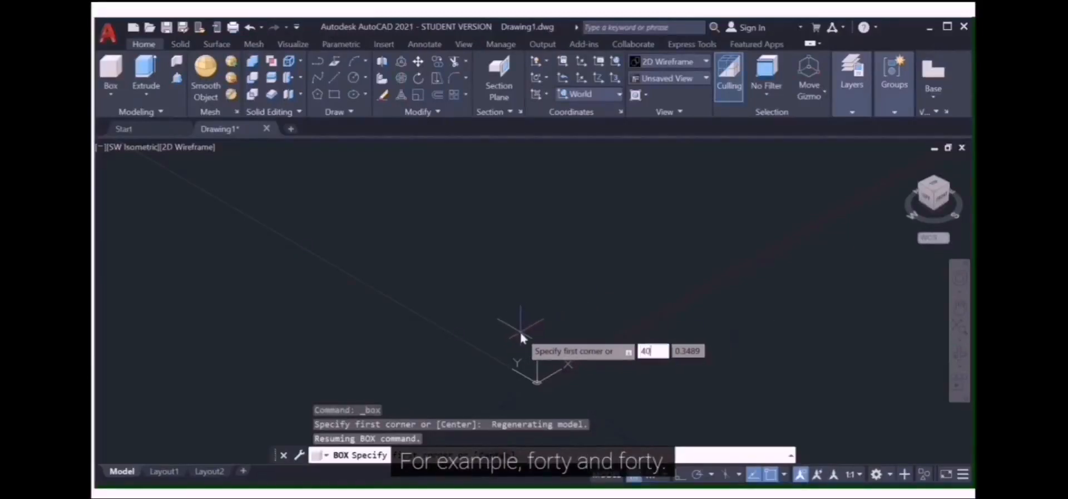
pyautogui.press('Tab')
pyautogui.write('40')
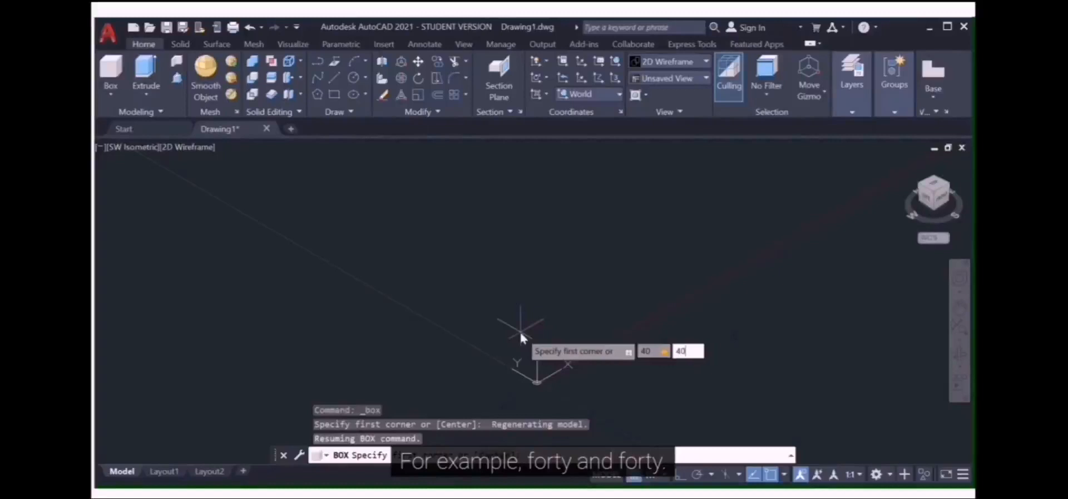
pyautogui.press('Return')
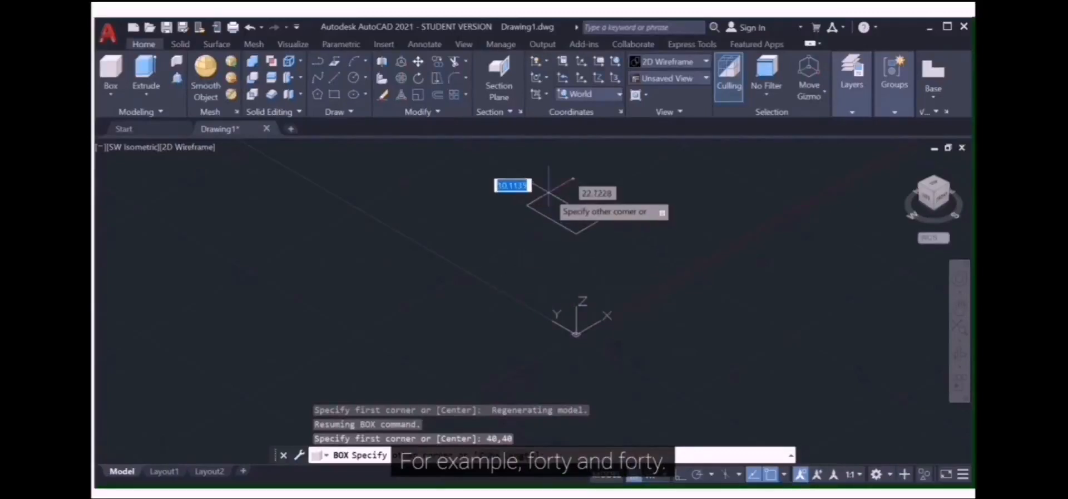
pyautogui.scroll(2, 553, 190)
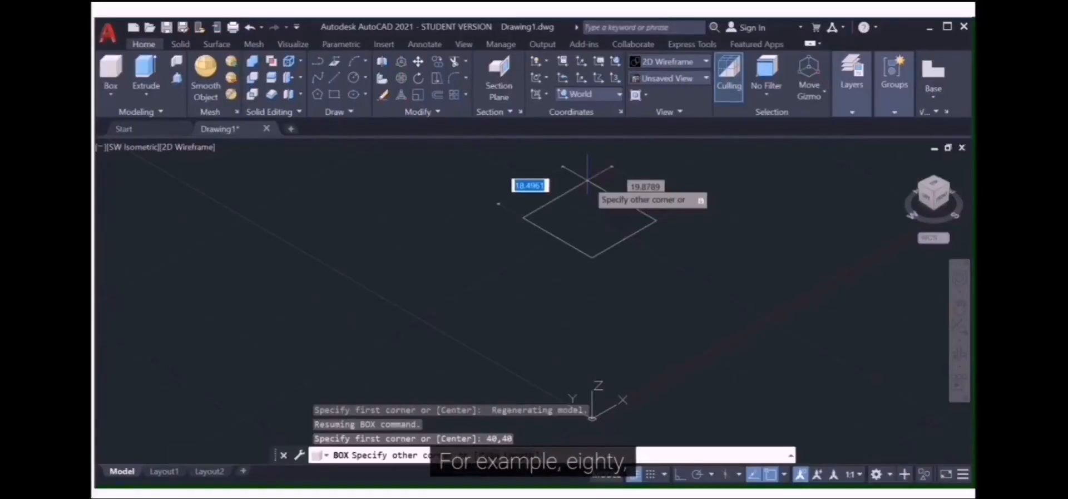
pyautogui.write('80')
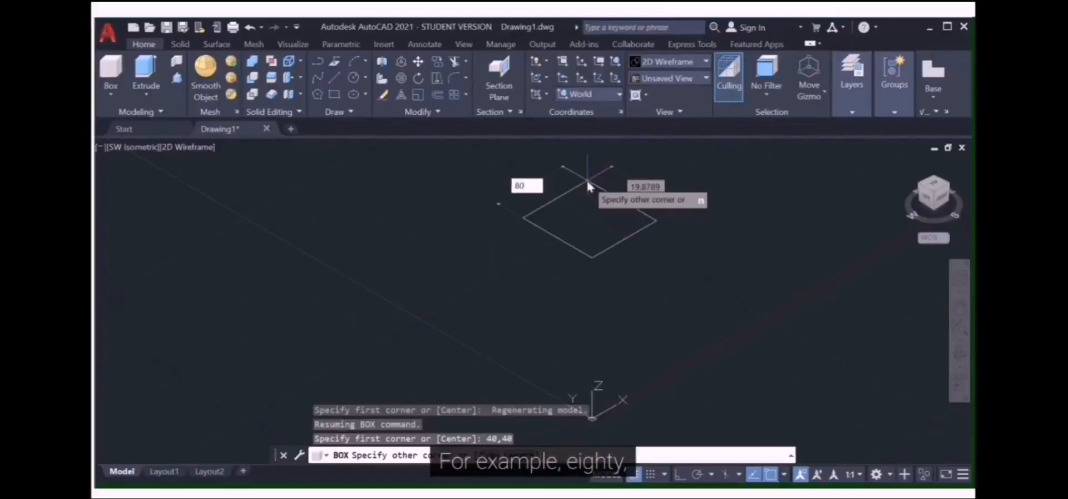
pyautogui.press('Tab')
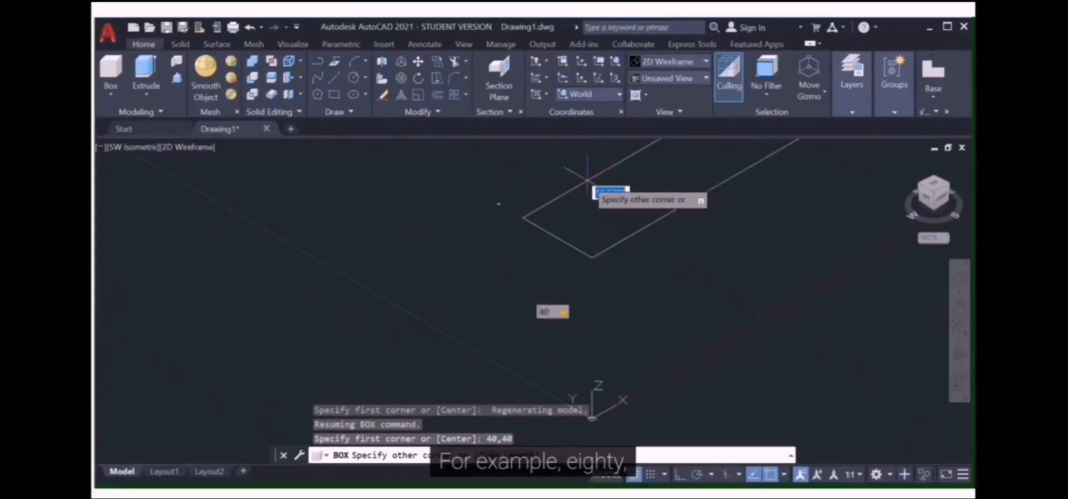
pyautogui.write('90')
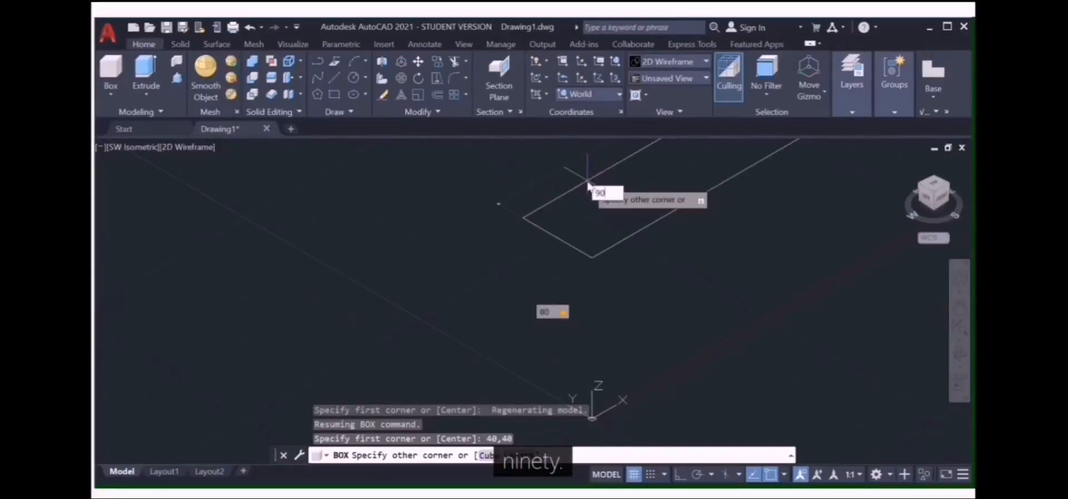
pyautogui.press('Return')
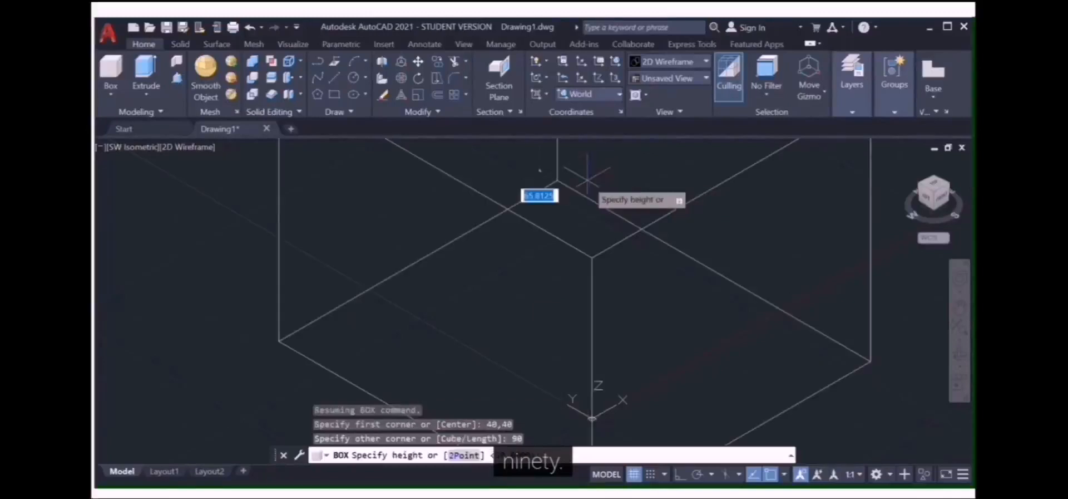
# Finish the box with a height of 20.
pyautogui.scroll(-3, 573, 183)
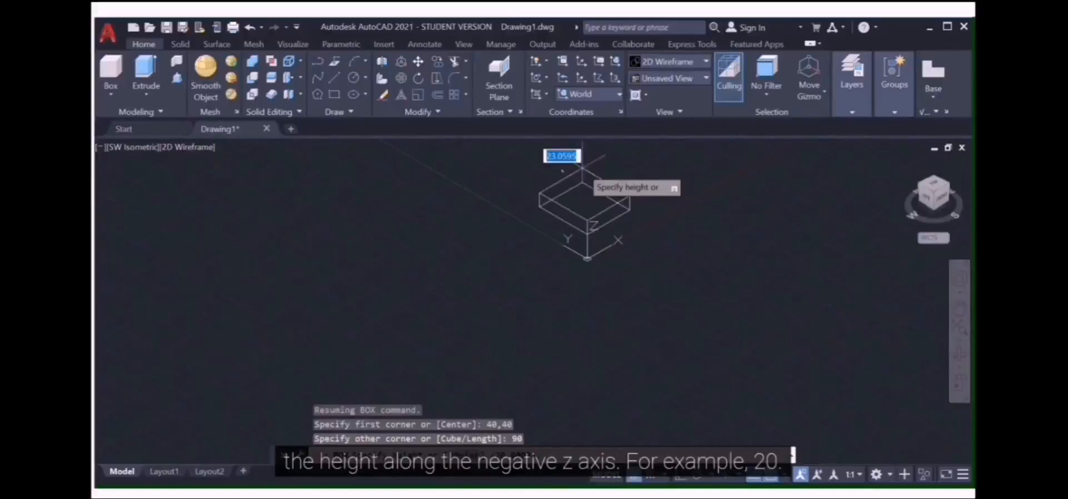
pyautogui.write('20')
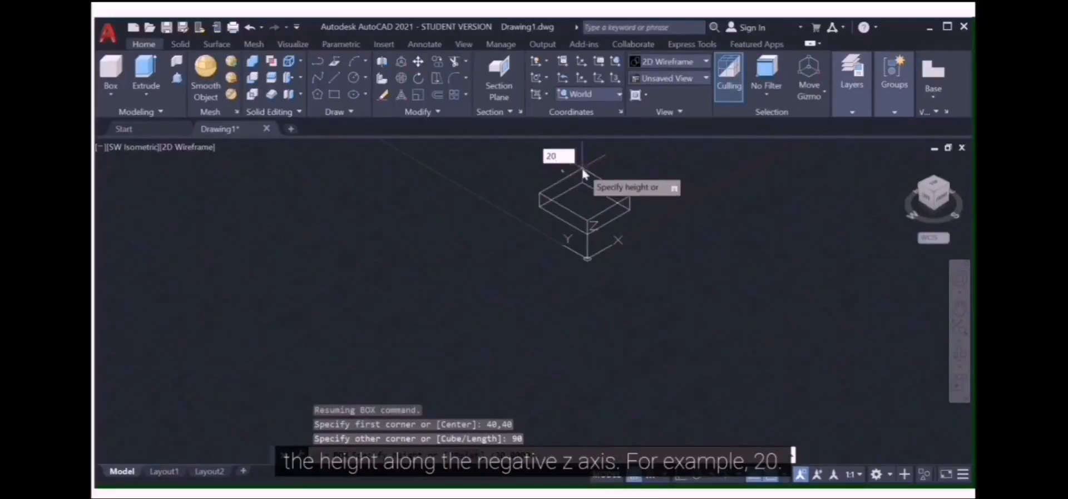
pyautogui.press('Return')
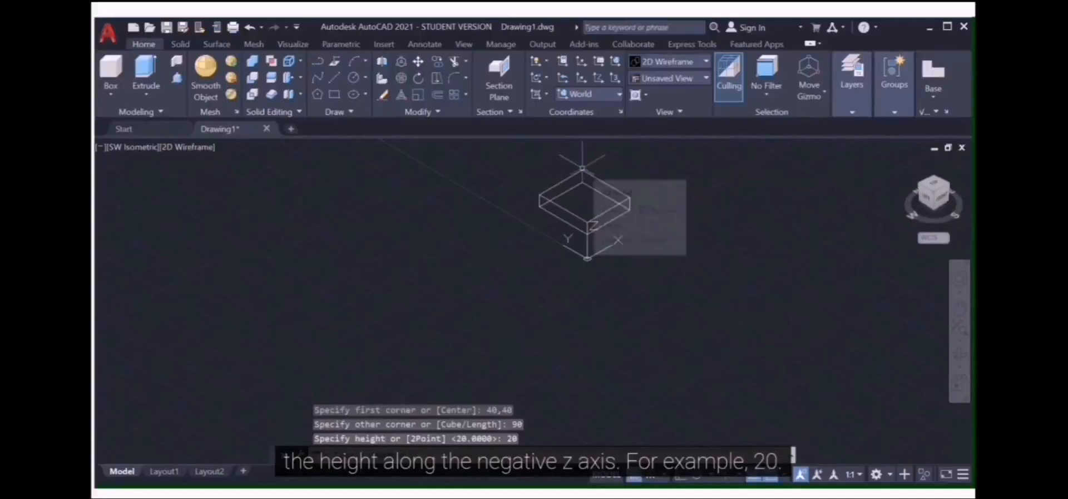
# Inspect the box in the Conceptual visual style and return to 2D Wireframe.
pyautogui.scroll(4, 603, 192)
pyautogui.scroll(-4, 603, 191)
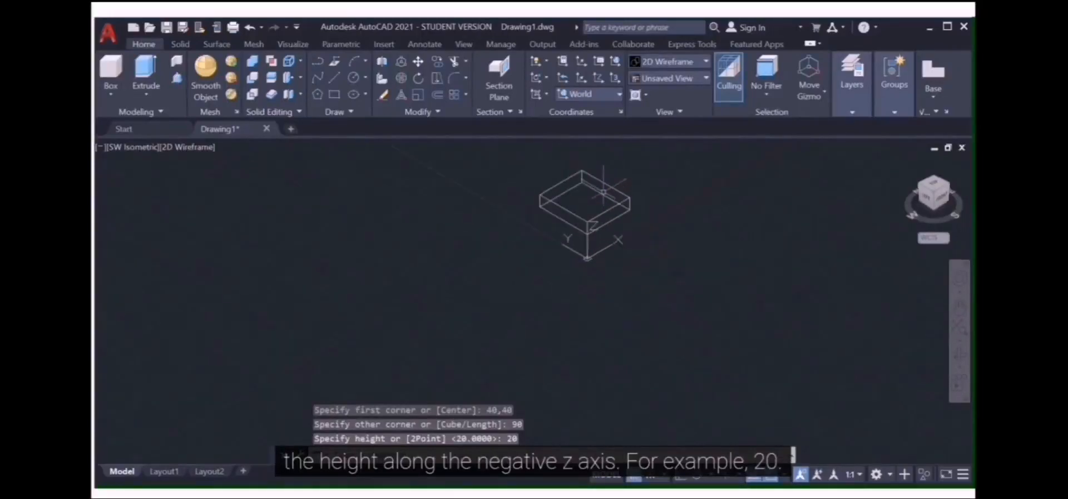
pyautogui.scroll(2, 598, 174)
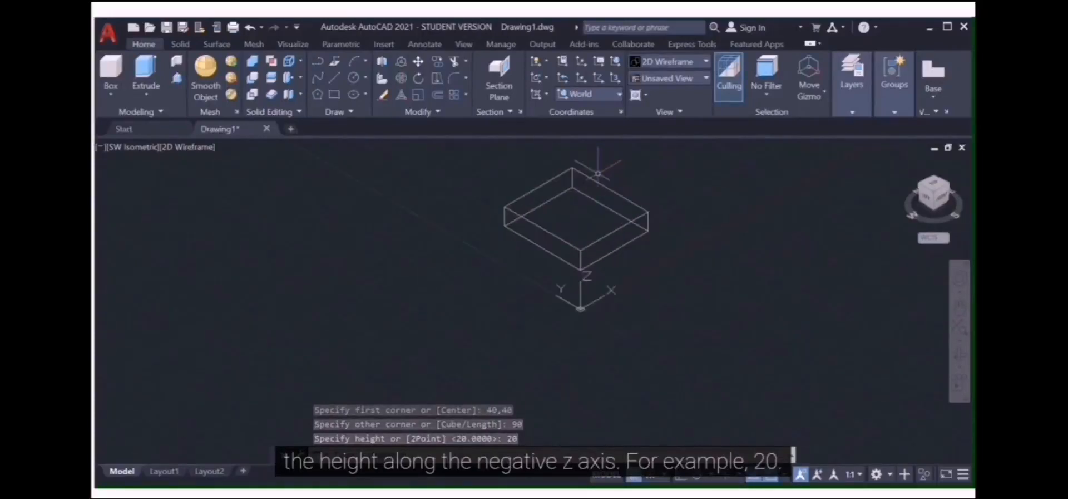
pyautogui.click(707, 62)
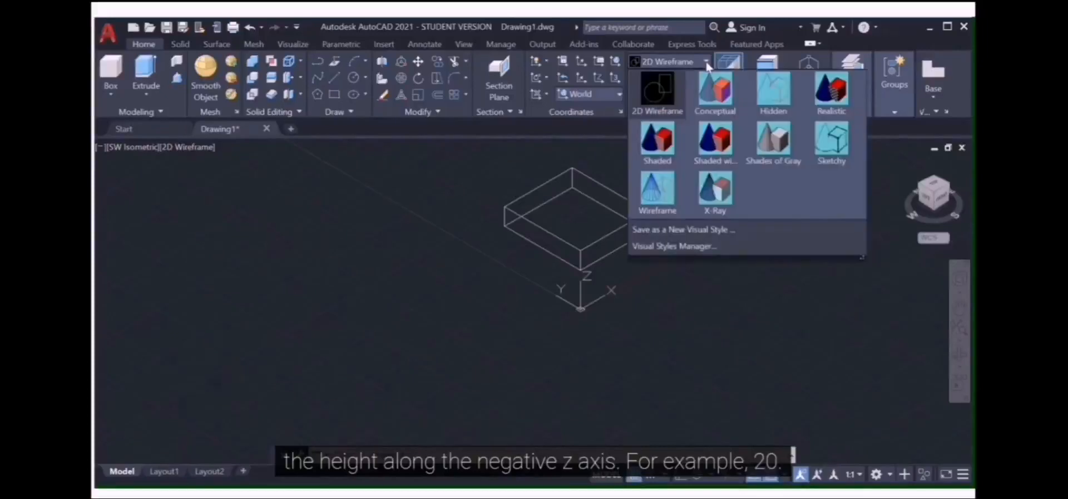
pyautogui.click(715, 90)
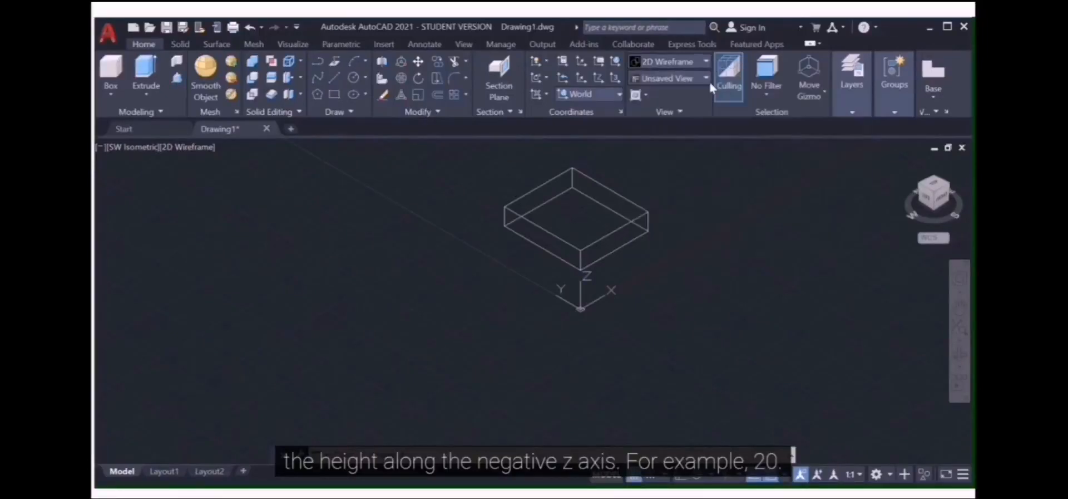
pyautogui.click(706, 62)
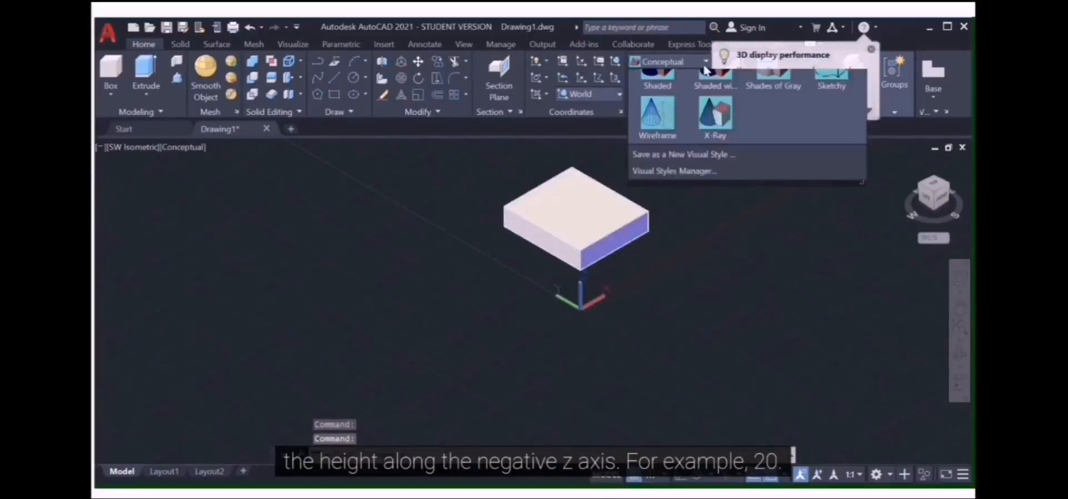
pyautogui.click(660, 92)
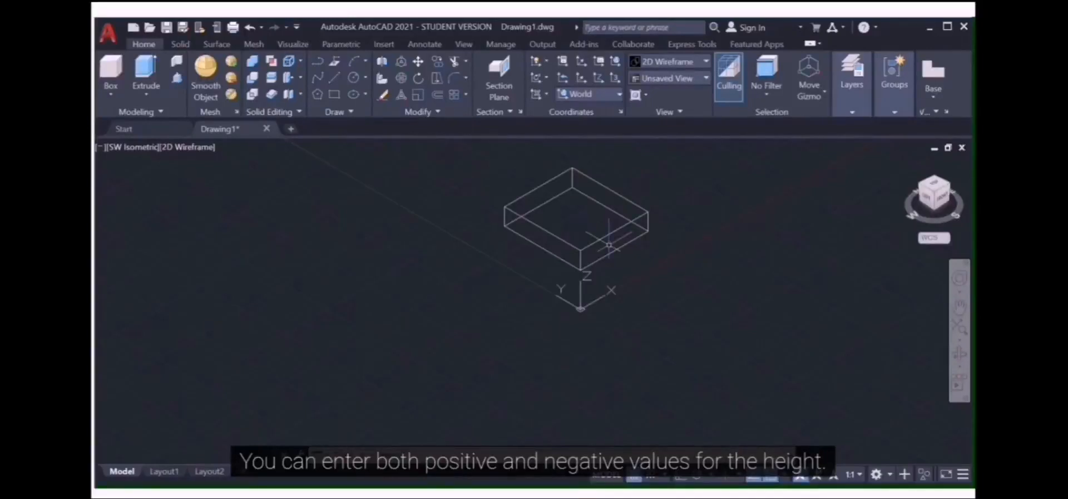
# Start a second box with the Center option, centre it on the first box and enter 70 for its corner.
pyautogui.click(113, 97)
pyautogui.click(130, 118)
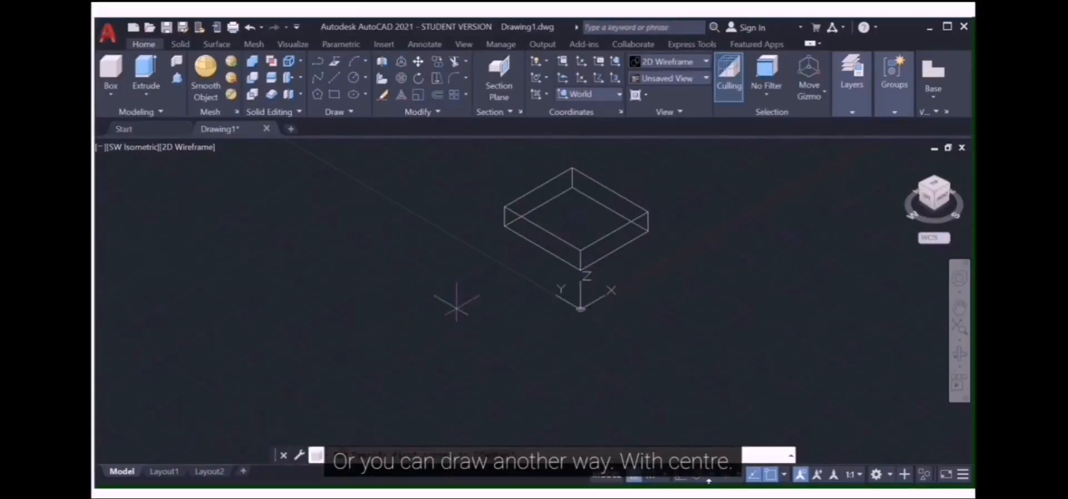
pyautogui.write('C')
pyautogui.press('Return')
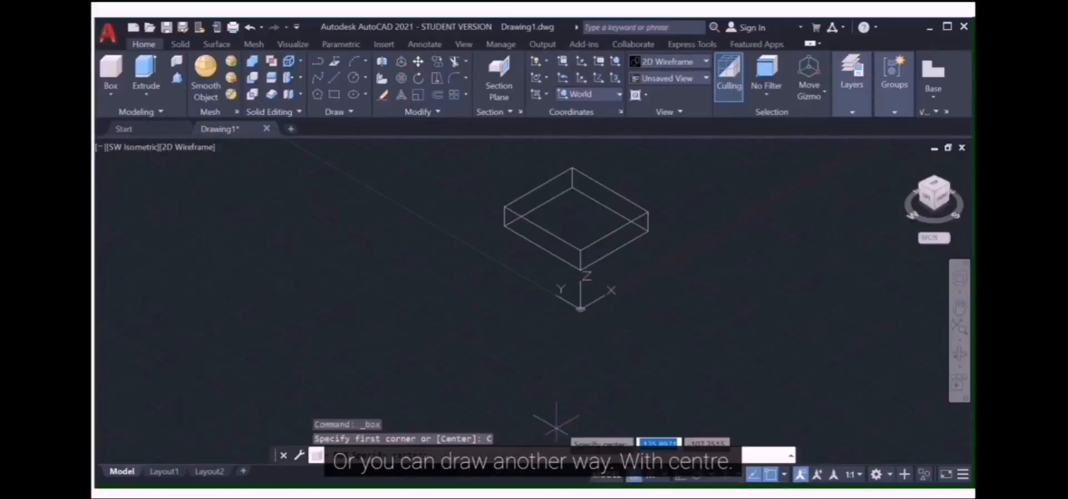
pyautogui.click(579, 219)
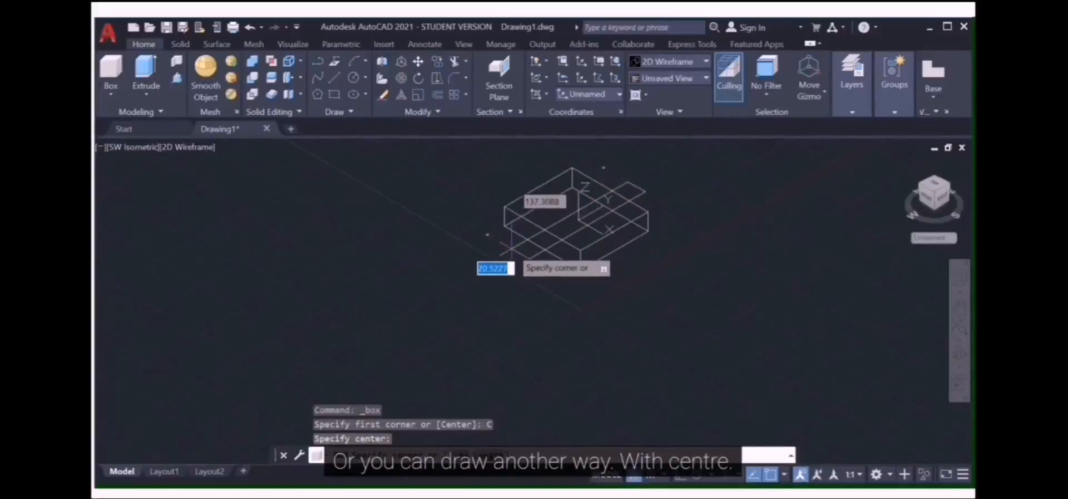
pyautogui.write('70')
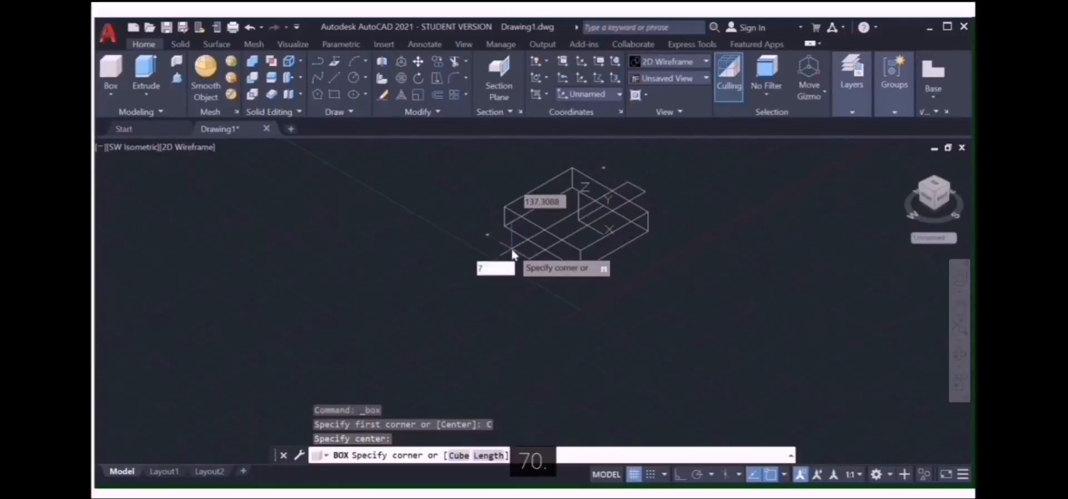
pyautogui.press('Return')
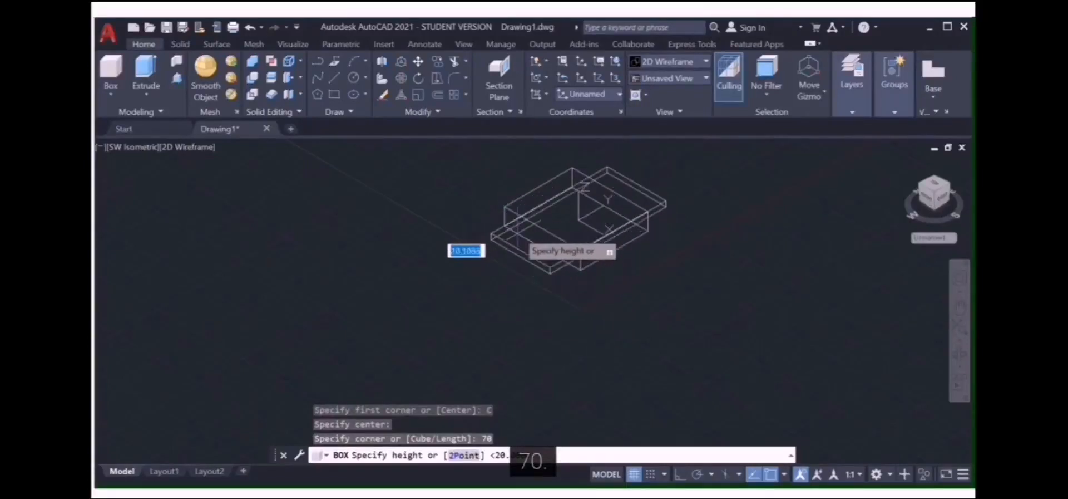
# Finish the second box with a height of -20.
pyautogui.write('-')
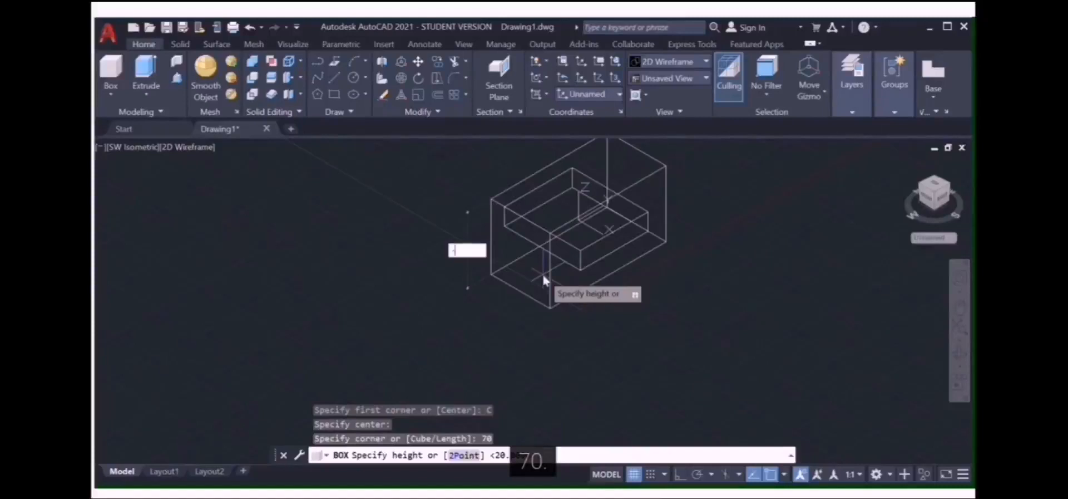
pyautogui.write('20')
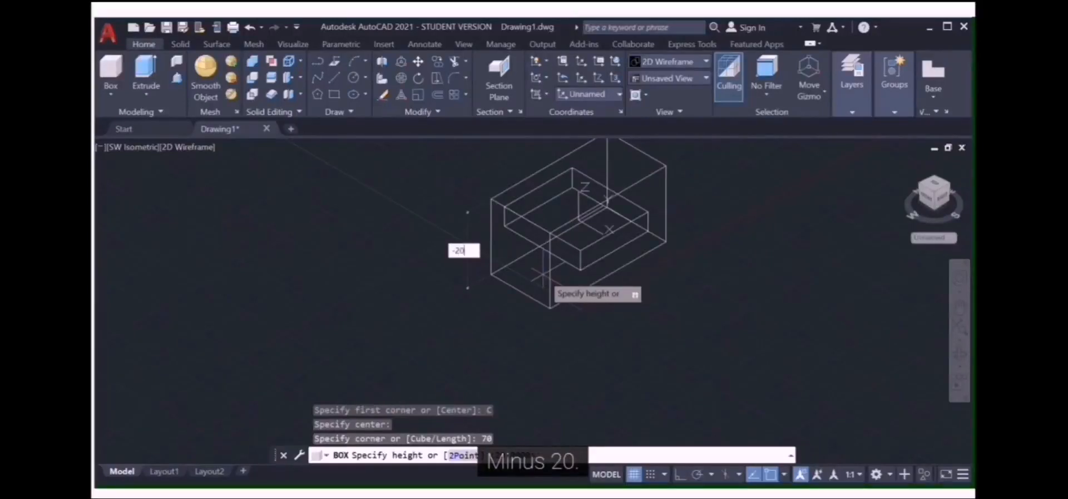
pyautogui.press('Return')
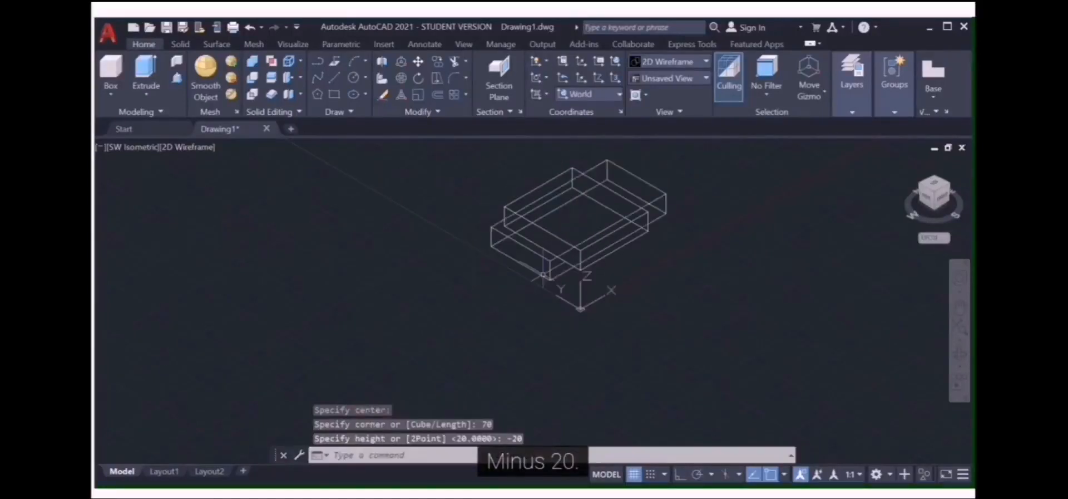
# Examine both overlapping boxes in the Conceptual visual style and restore the 2D Wireframe display.
pyautogui.click(693, 67)
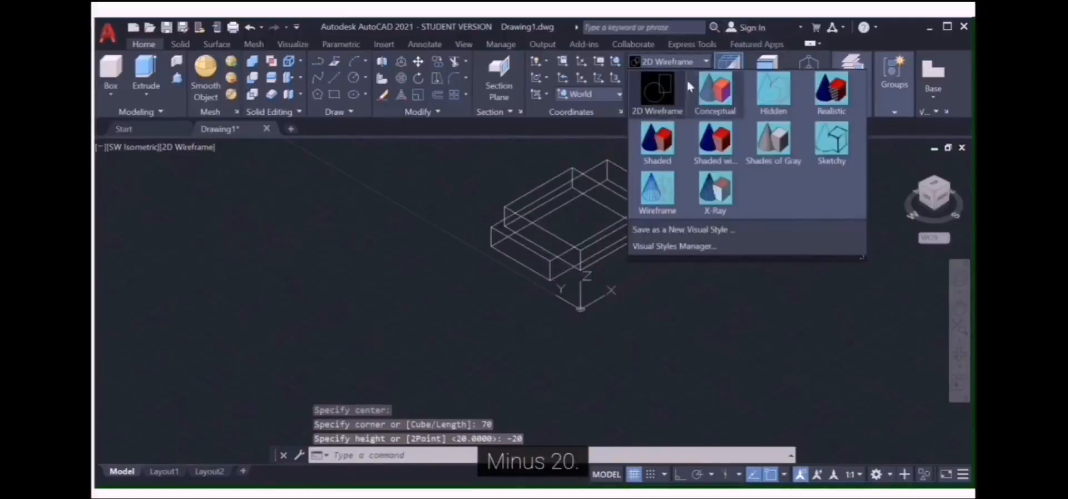
pyautogui.click(713, 88)
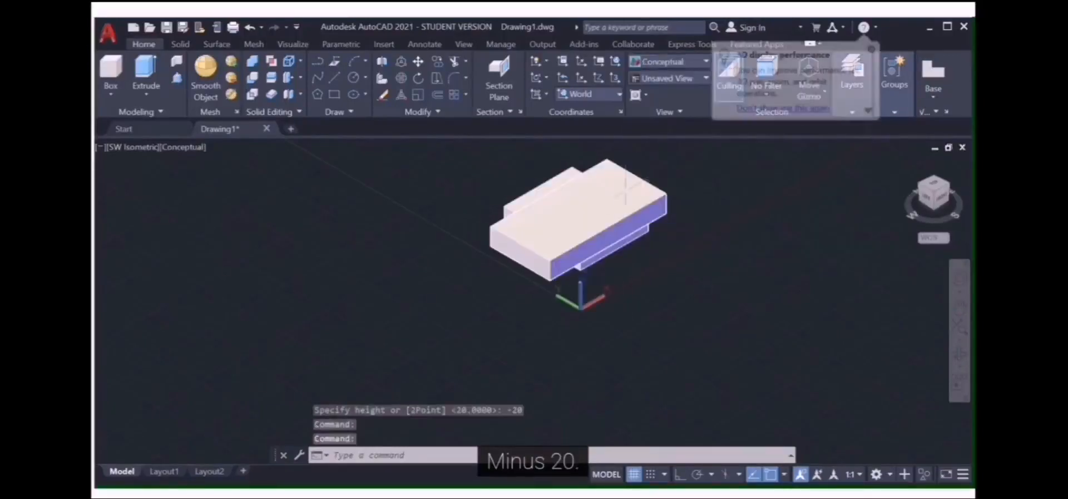
pyautogui.scroll(3, 577, 199)
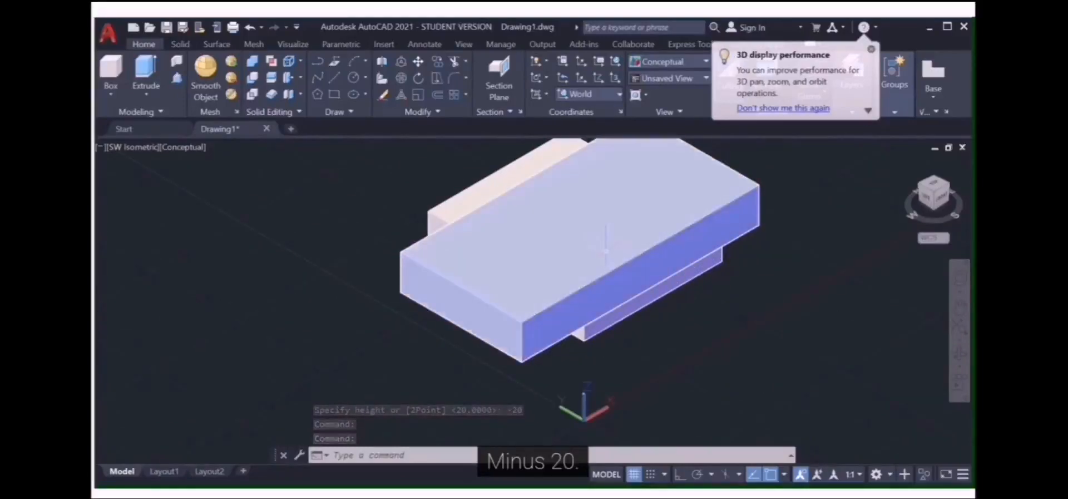
pyautogui.scroll(-2, 577, 199)
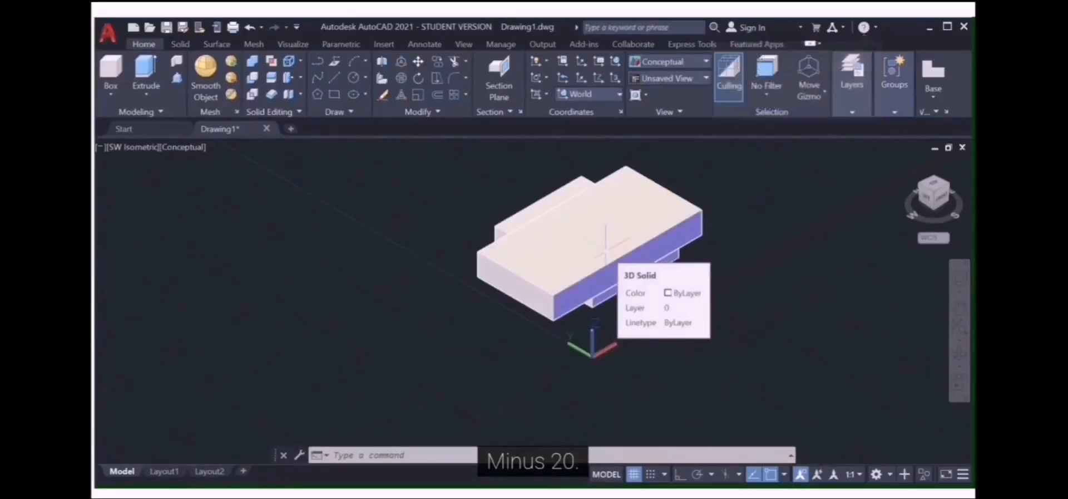
pyautogui.scroll(2, 606, 249)
pyautogui.scroll(-2, 606, 250)
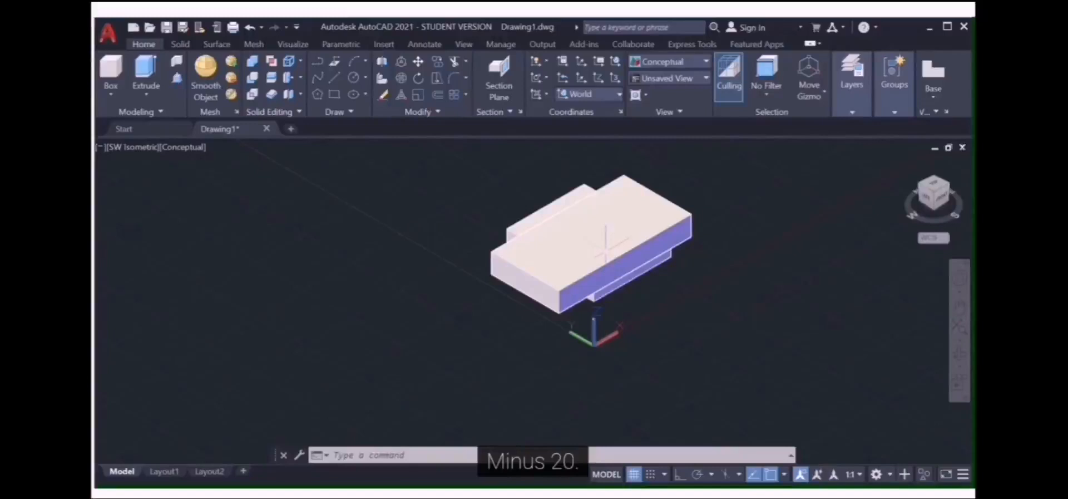
pyautogui.click(706, 61)
pyautogui.click(661, 89)
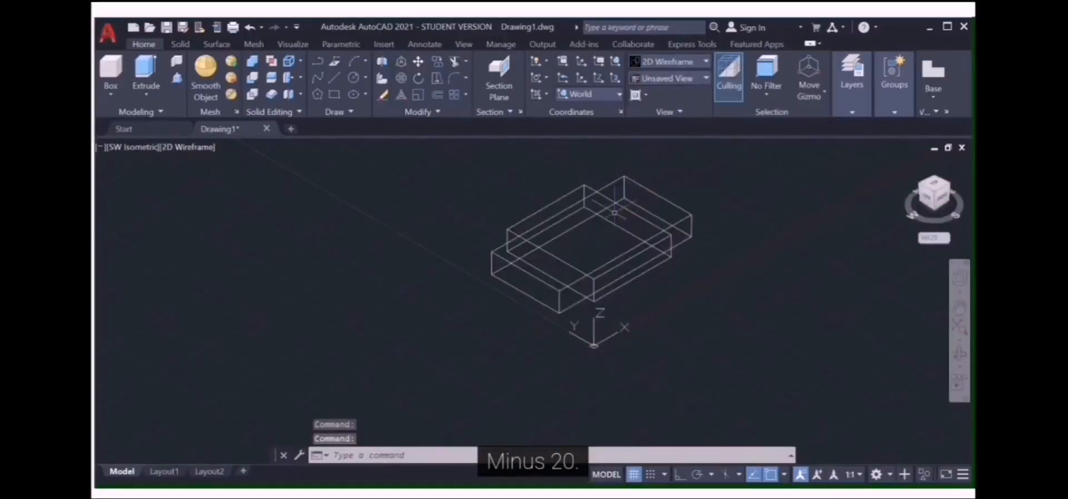
pyautogui.scroll(2, 612, 212)
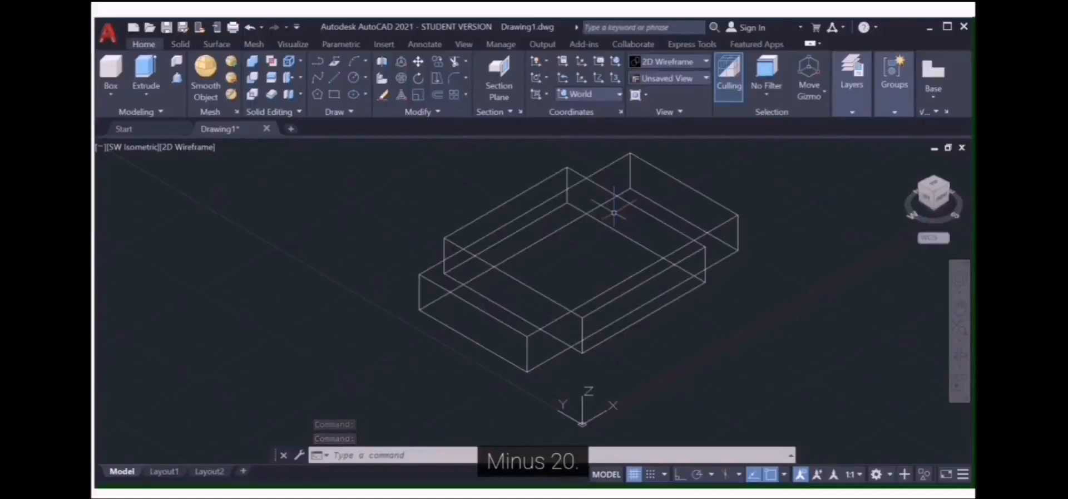
pyautogui.click(111, 99)
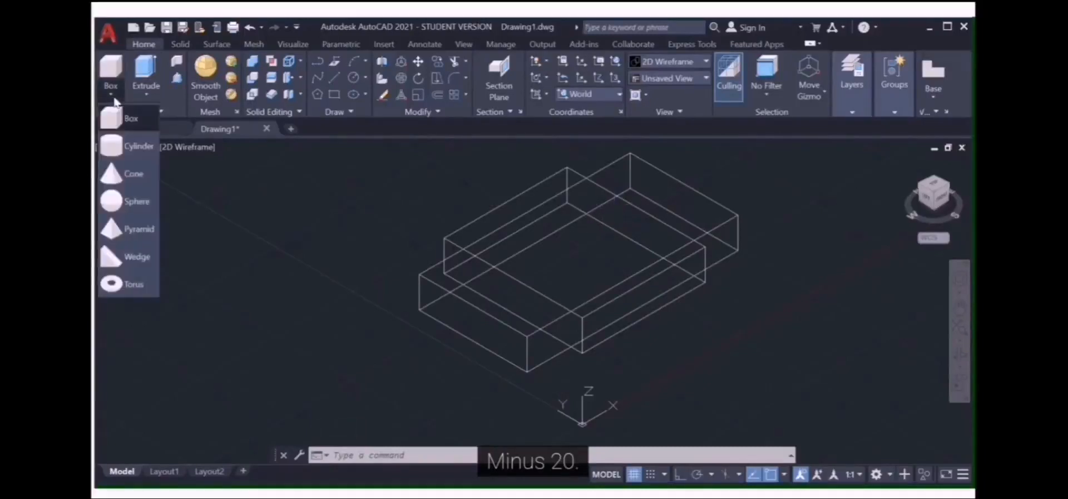
pyautogui.click(128, 139)
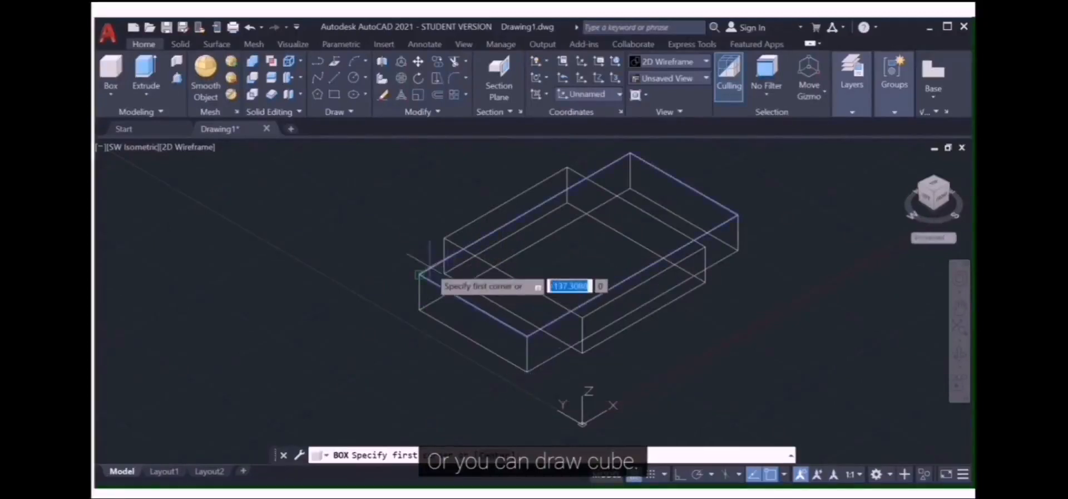
pyautogui.scroll(-6, 479, 262)
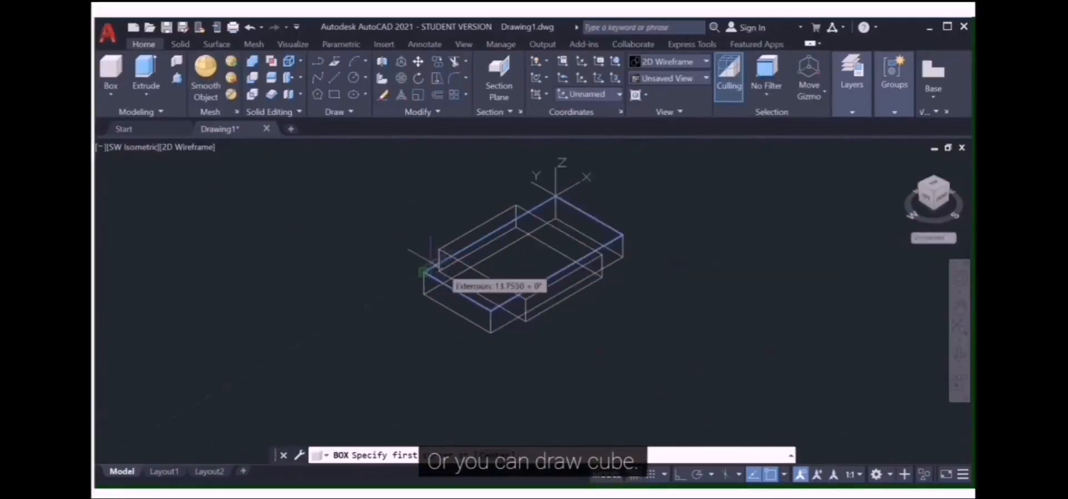
pyautogui.scroll(5, 377, 192)
pyautogui.click(376, 201)
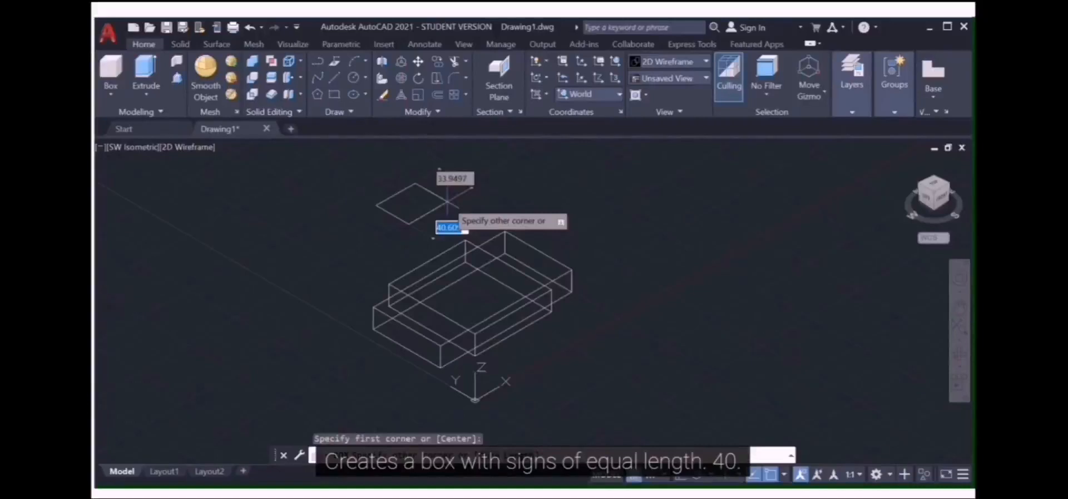
pyautogui.write('40')
pyautogui.press('Return')
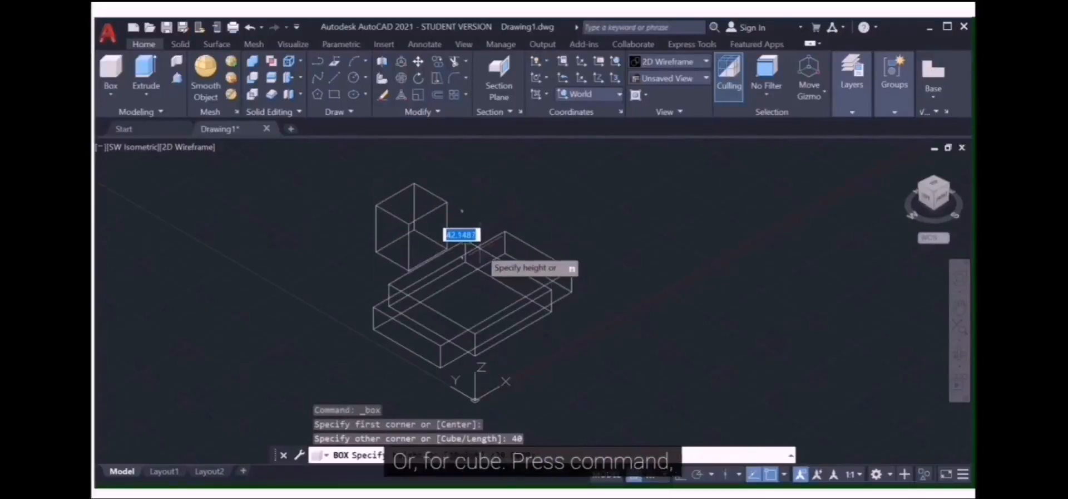
pyautogui.press('Escape')
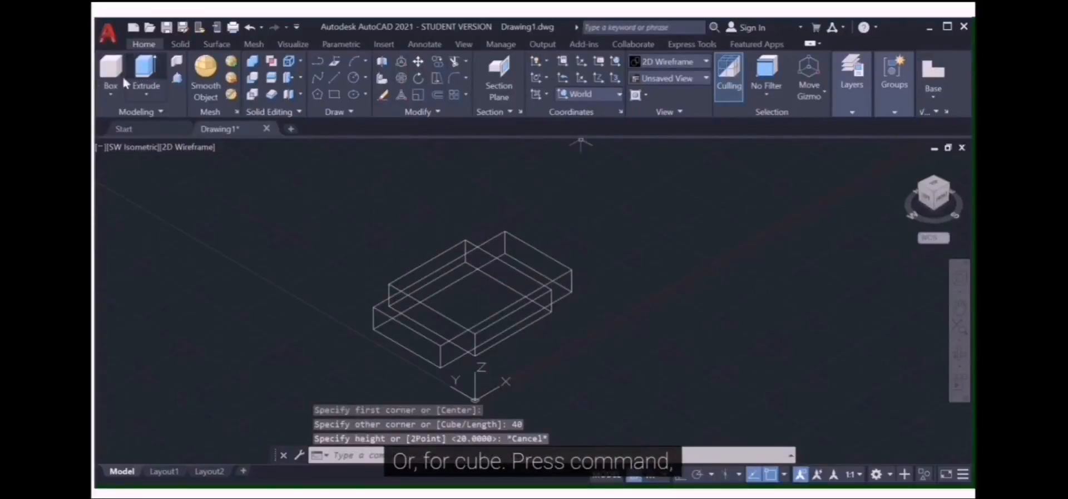
# Draw a cube beside the overlapping boxes using the Box command's Cube option with a side length of 40.
pyautogui.click(114, 95)
pyautogui.click(129, 118)
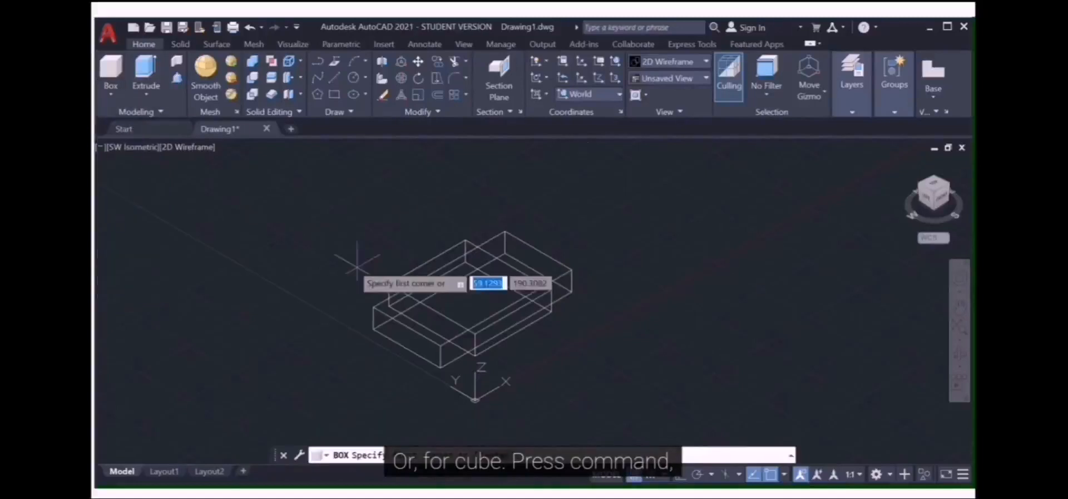
pyautogui.click(339, 257)
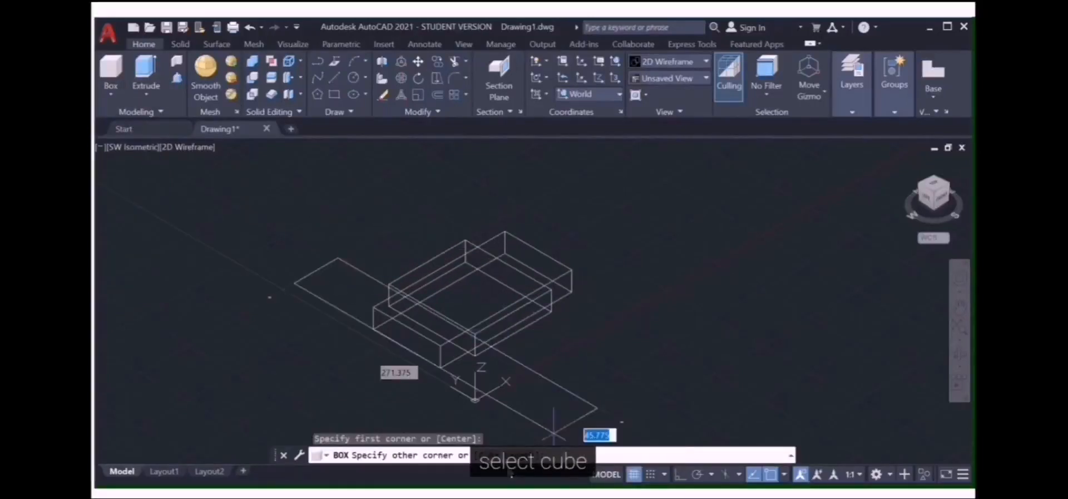
pyautogui.write('c')
pyautogui.press('Return')
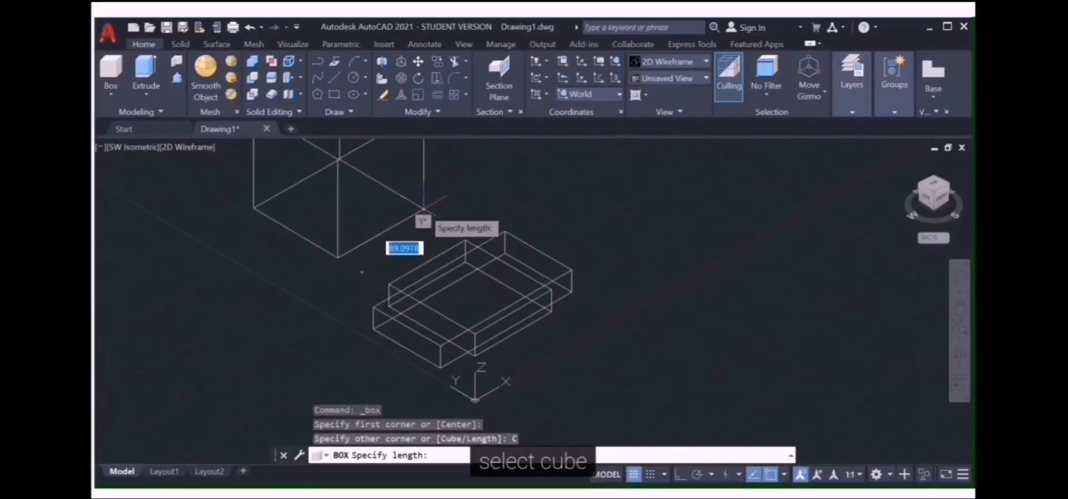
pyautogui.write('40')
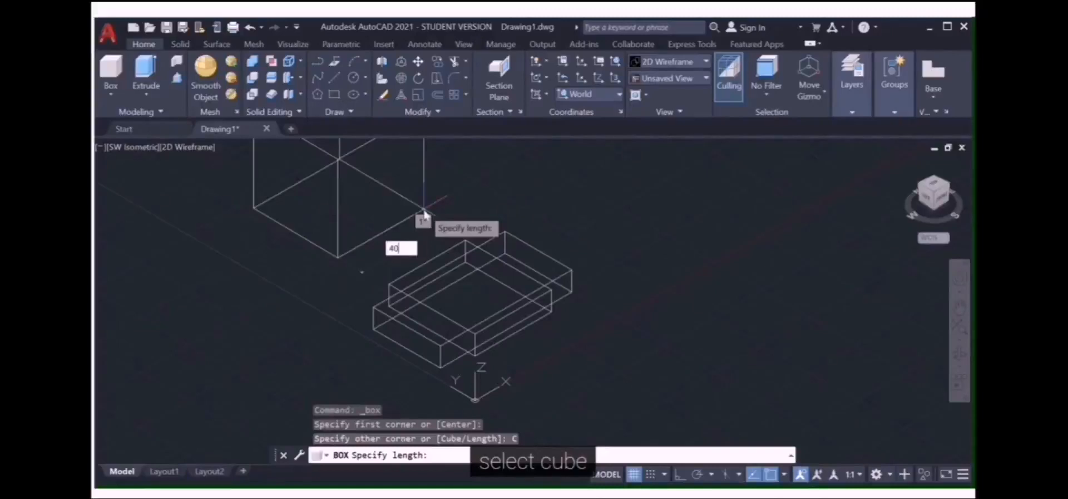
pyautogui.press('Return')
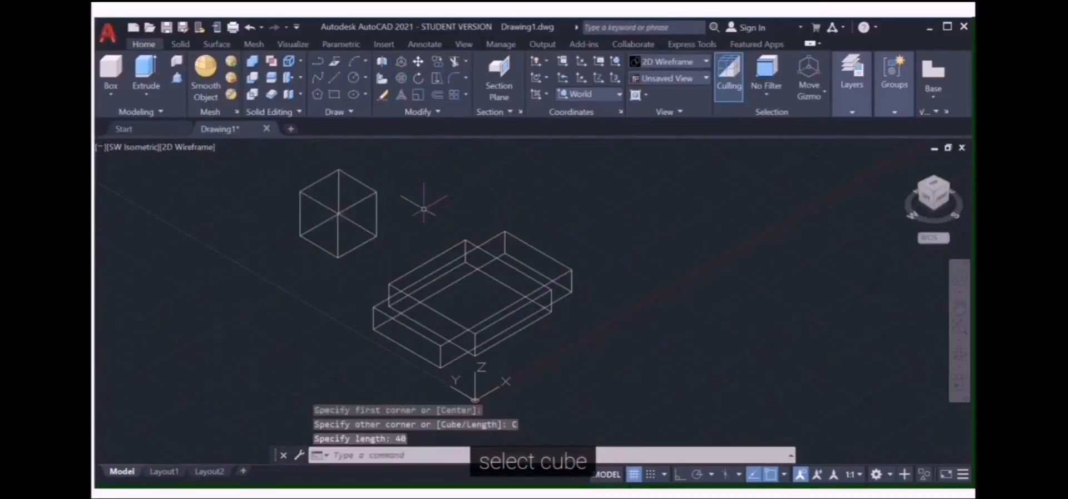
# View the cube in the Conceptual visual style and switch back to 2D Wireframe.
pyautogui.click(704, 63)
pyautogui.click(715, 91)
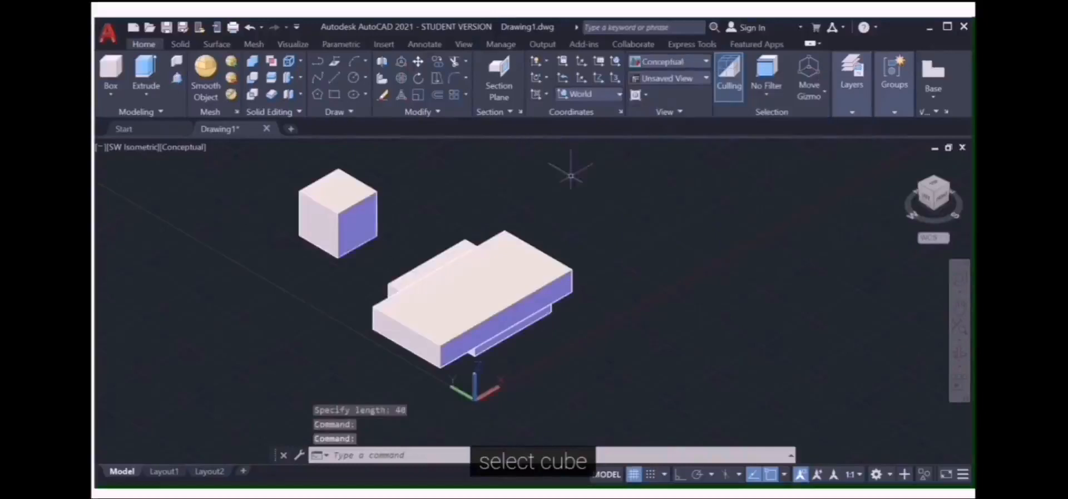
pyautogui.click(632, 65)
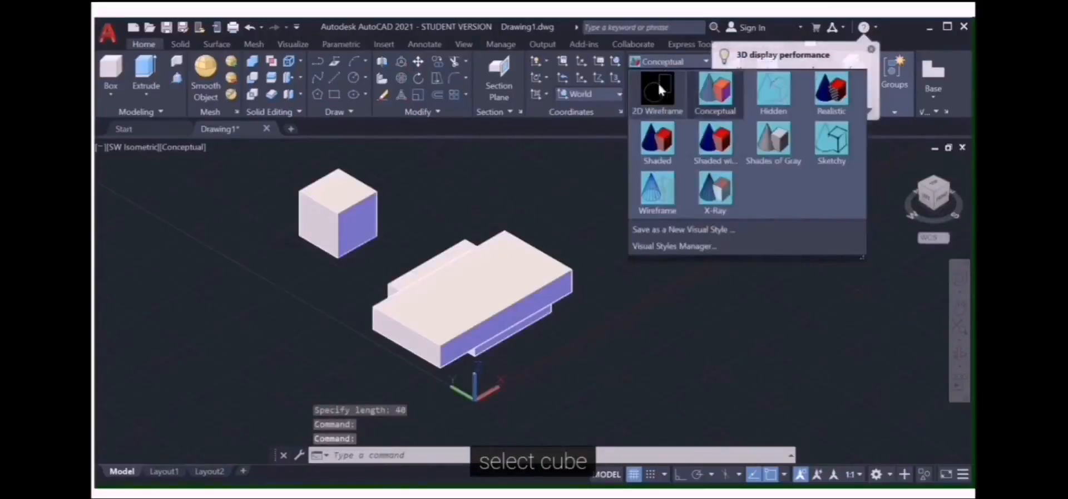
pyautogui.click(657, 84)
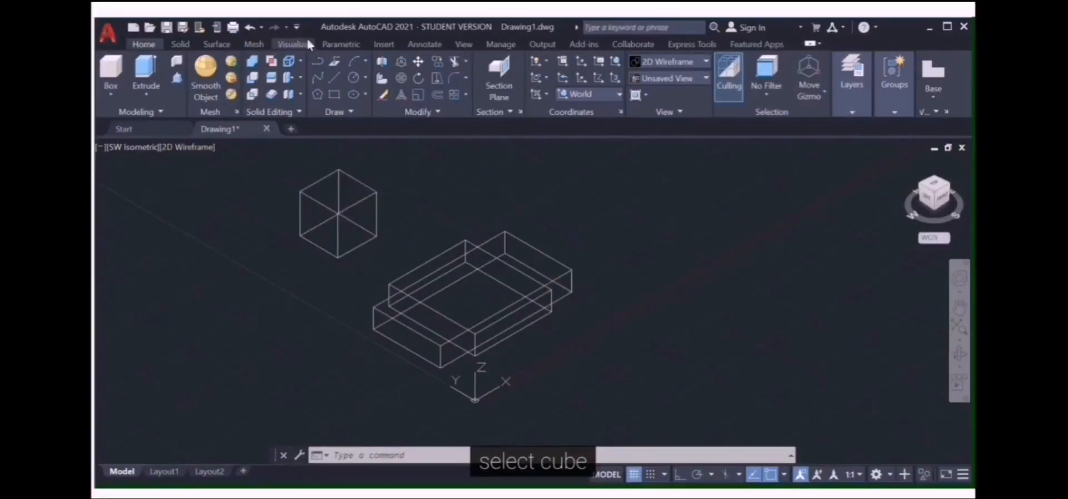
# Draw a straight line behind the overlapping boxes, parallel to the Y axis, with Ortho mode turned on.
pyautogui.click(335, 80)
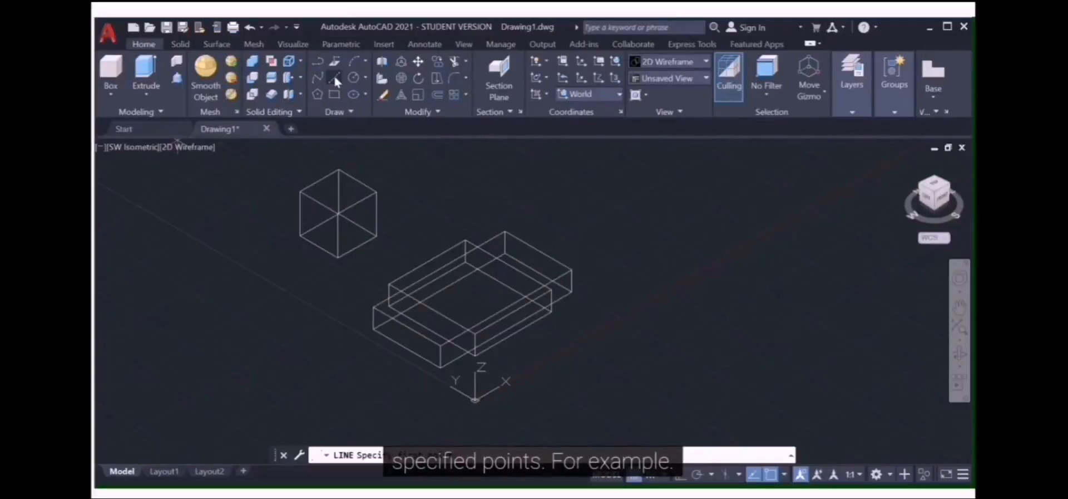
pyautogui.click(477, 167)
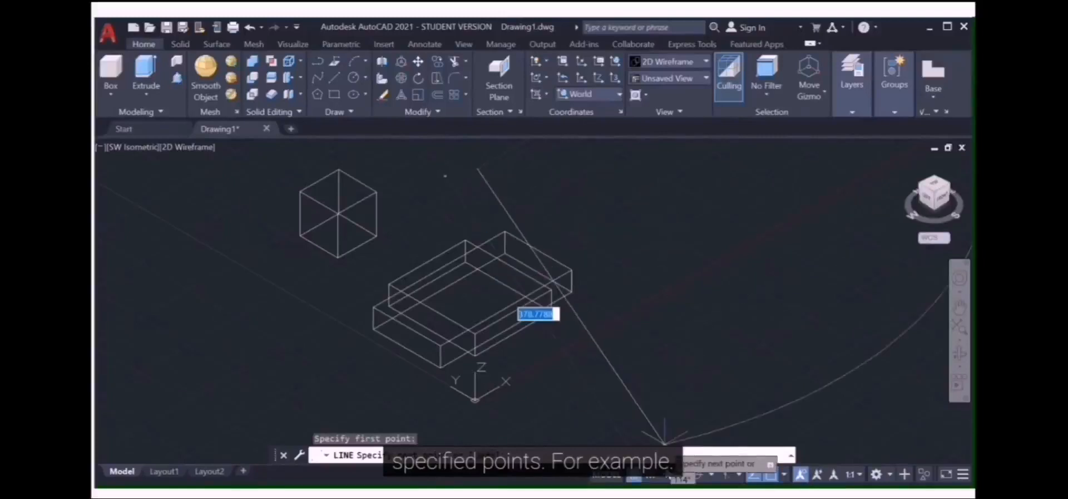
pyautogui.click(683, 476)
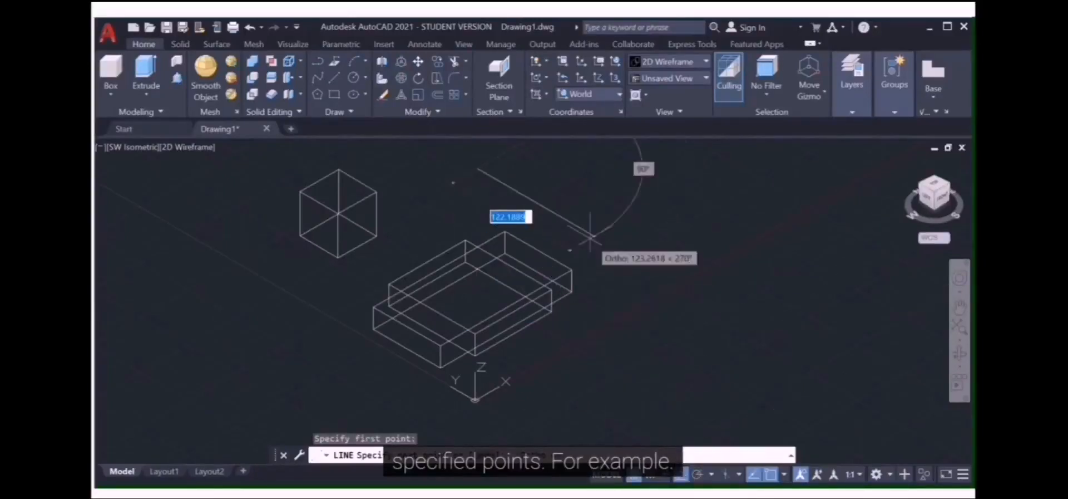
pyautogui.click(577, 209)
# Draw a box with a freehand rectangular base beyond the line, setting its height with the 2Point option from the line's two endpoints.
pyautogui.click(111, 69)
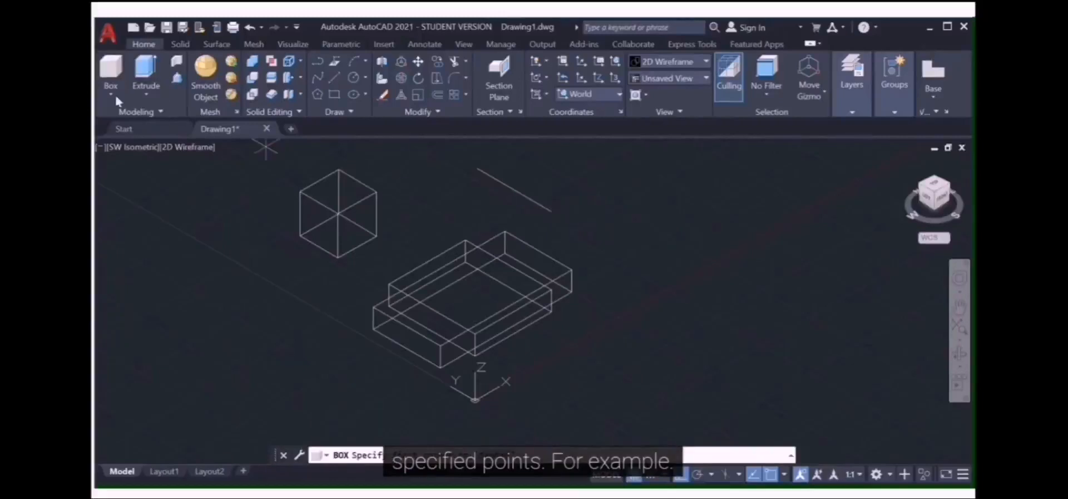
pyautogui.click(110, 99)
pyautogui.click(120, 124)
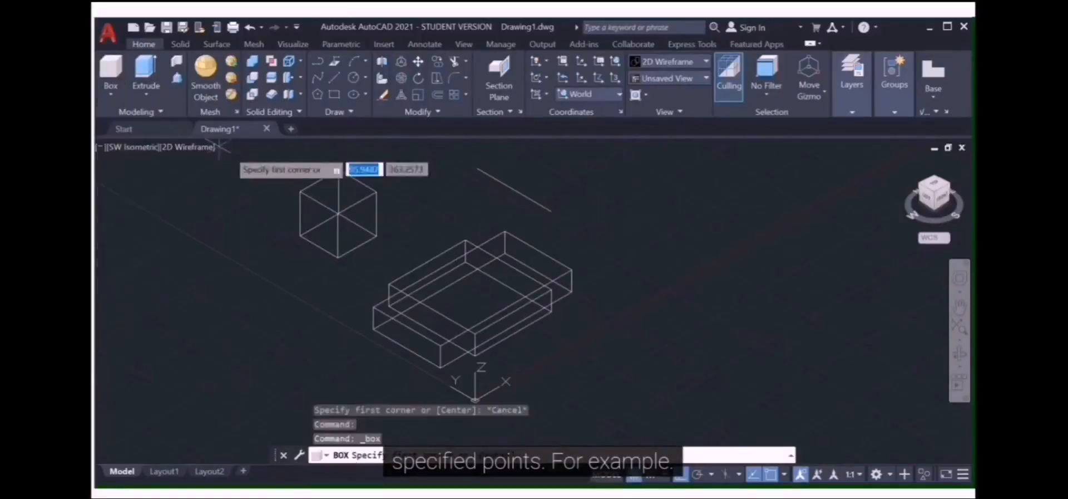
pyautogui.click(644, 217)
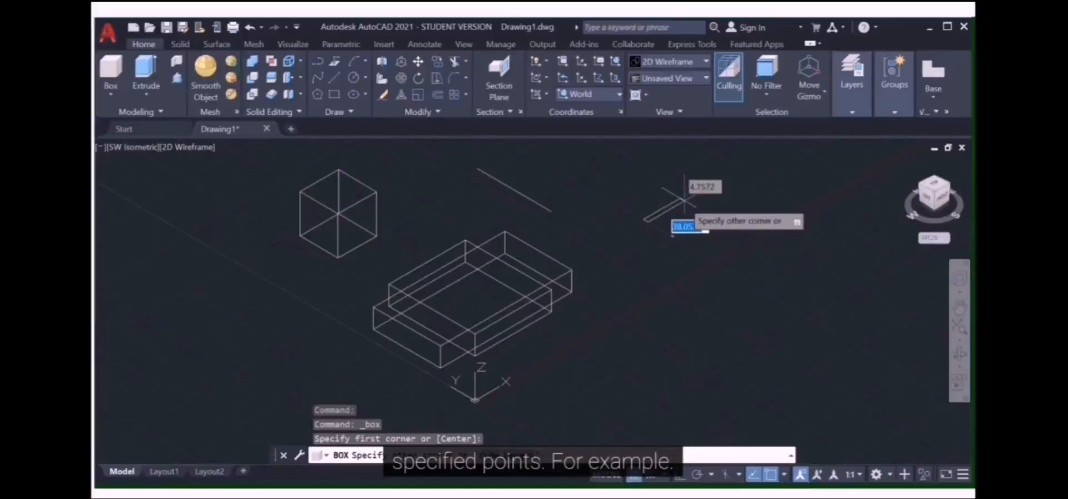
pyautogui.click(721, 191)
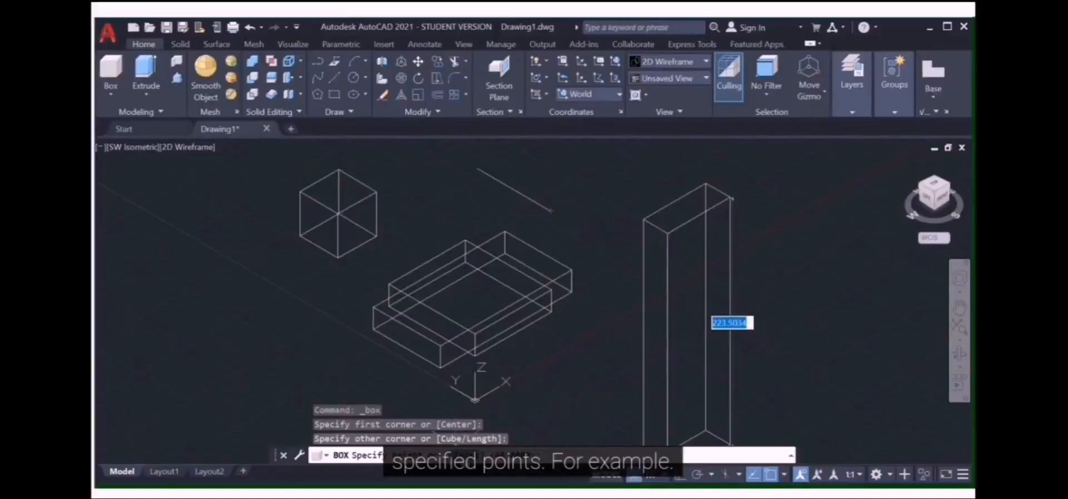
pyautogui.write('2P')
pyautogui.press('Return')
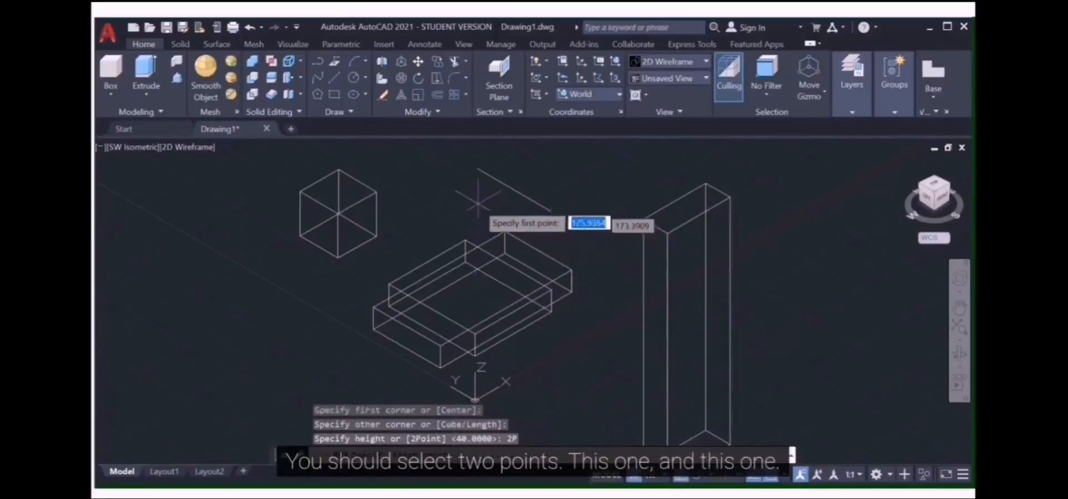
pyautogui.click(548, 210)
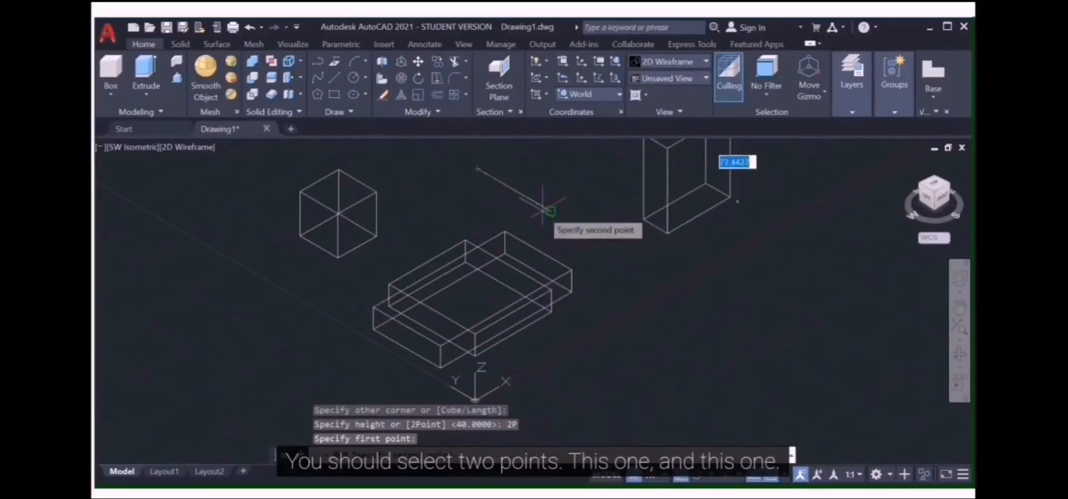
# Compare the new box's height with the line, inspect all solids in the Conceptual visual style and return to 2D Wireframe.
pyautogui.scroll(-3, 601, 234)
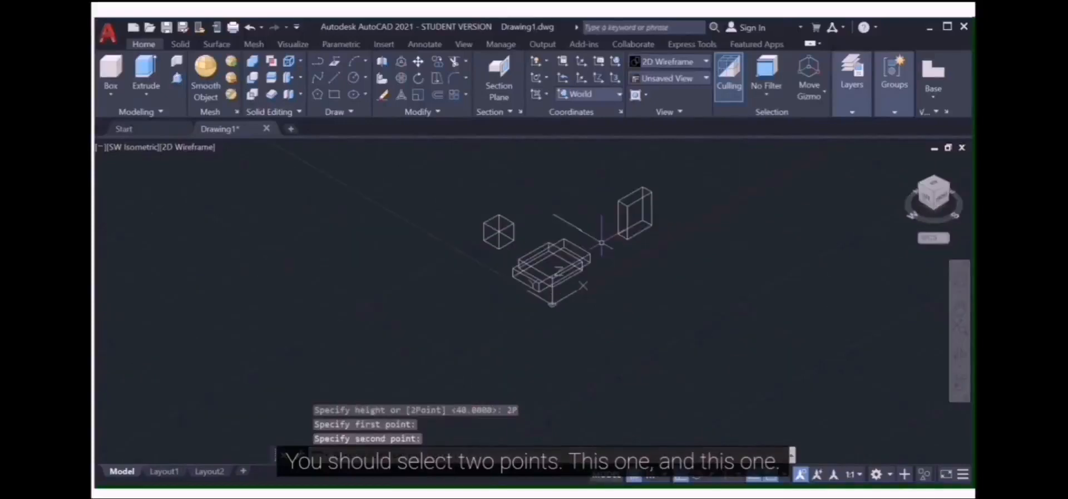
pyautogui.scroll(3, 603, 238)
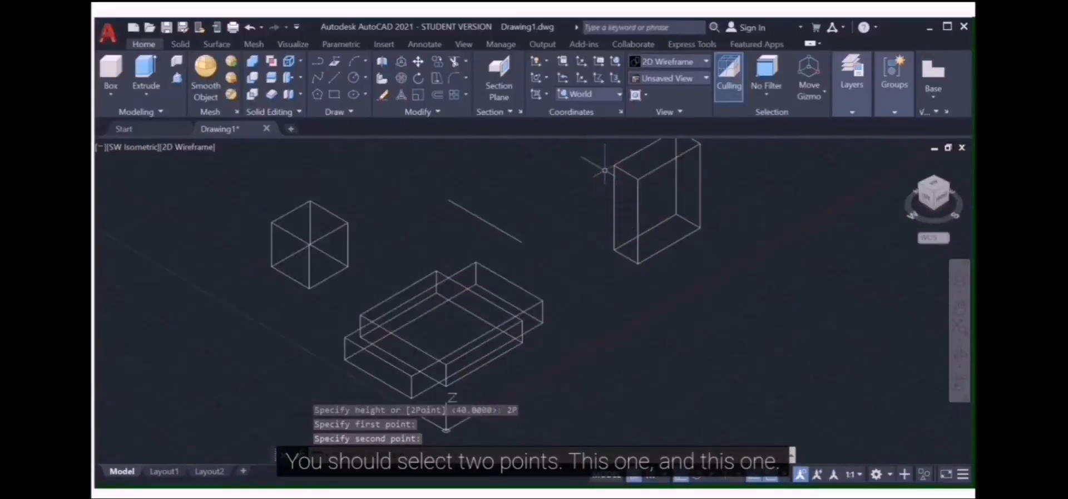
pyautogui.scroll(-2, 604, 167)
pyautogui.scroll(2, 600, 149)
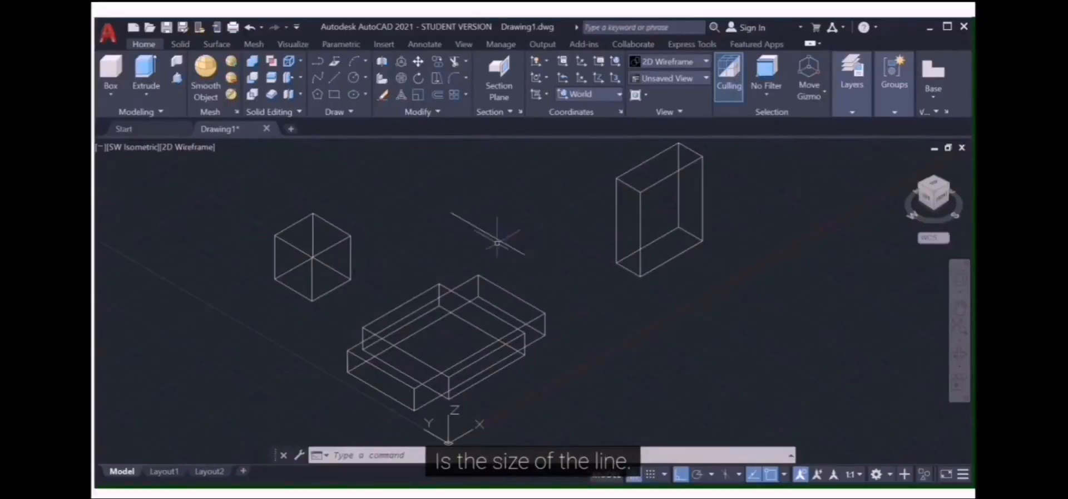
pyautogui.scroll(2, 529, 245)
pyautogui.scroll(-4, 535, 239)
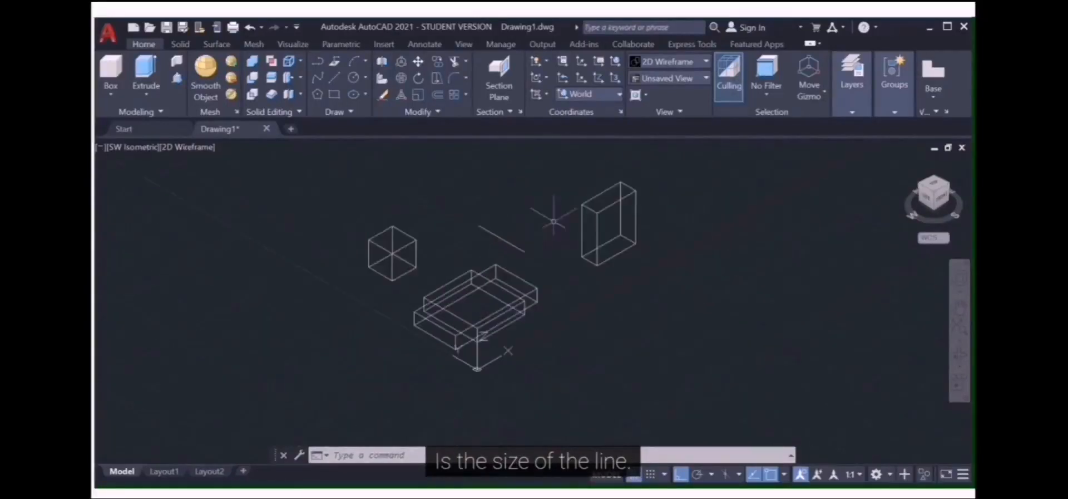
pyautogui.click(693, 68)
pyautogui.click(710, 97)
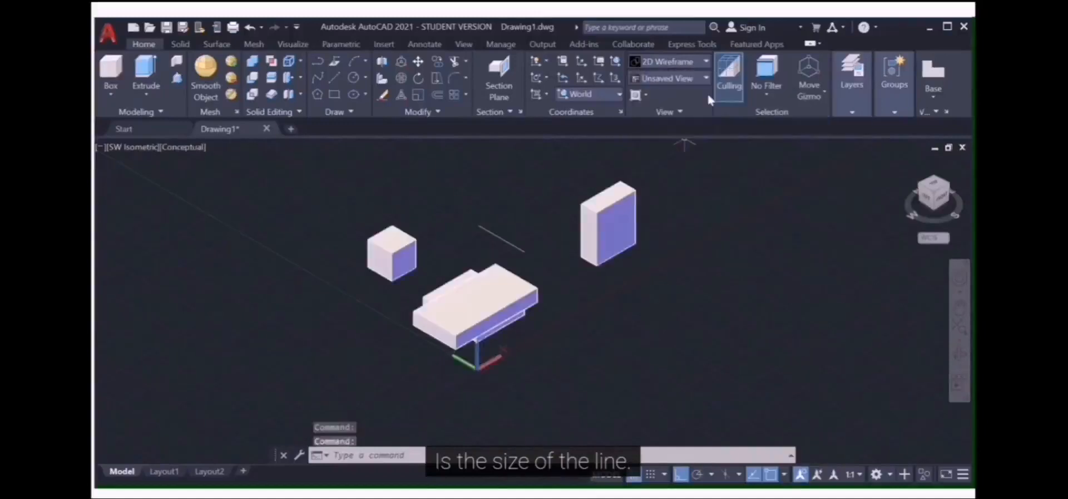
pyautogui.click(695, 61)
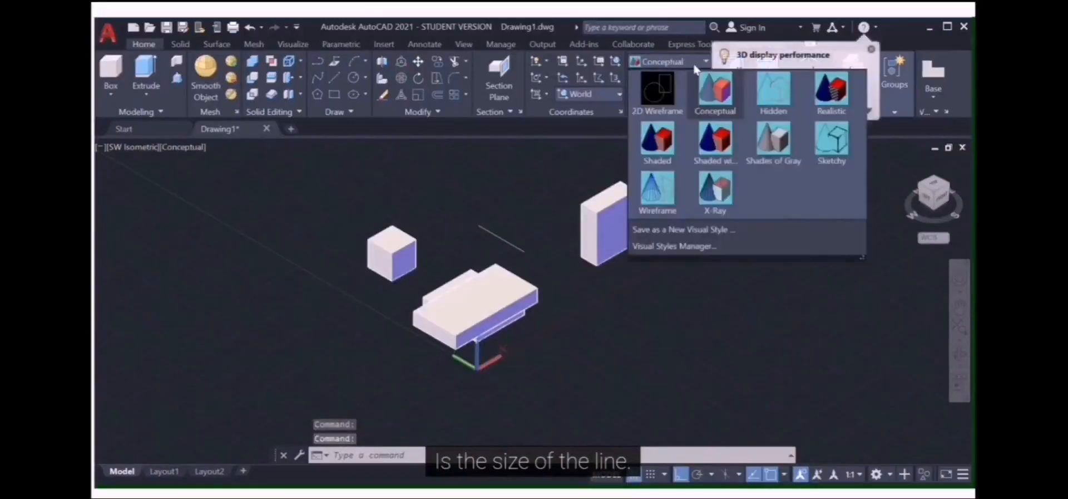
pyautogui.click(659, 107)
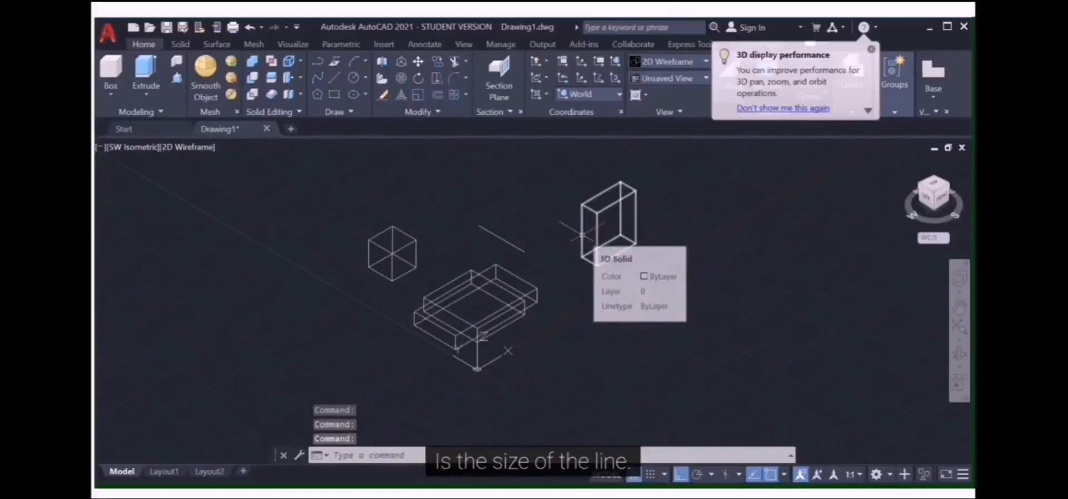
# Erase all the boxes, the cube and the line to clear the drawing.
pyautogui.scroll(-3, 486, 196)
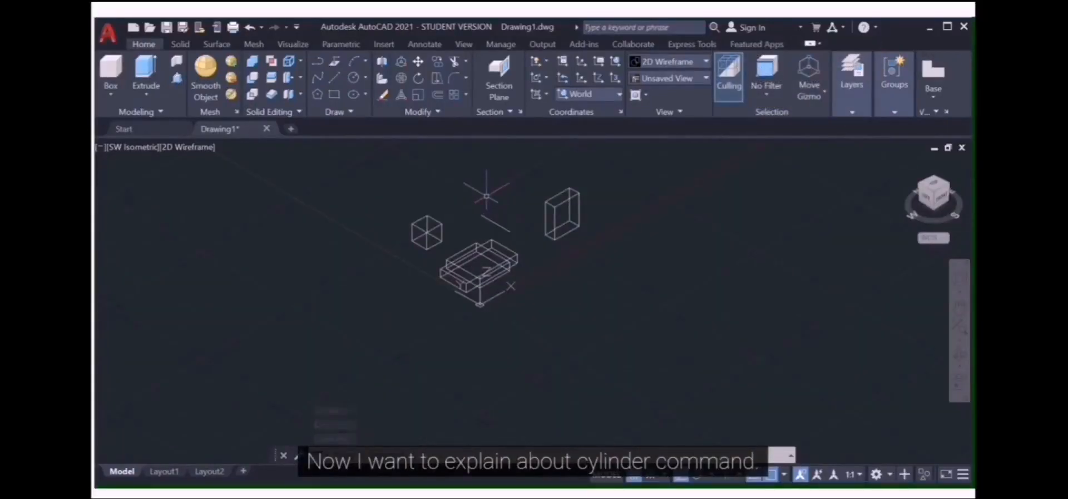
pyautogui.click(613, 170)
pyautogui.click(369, 293)
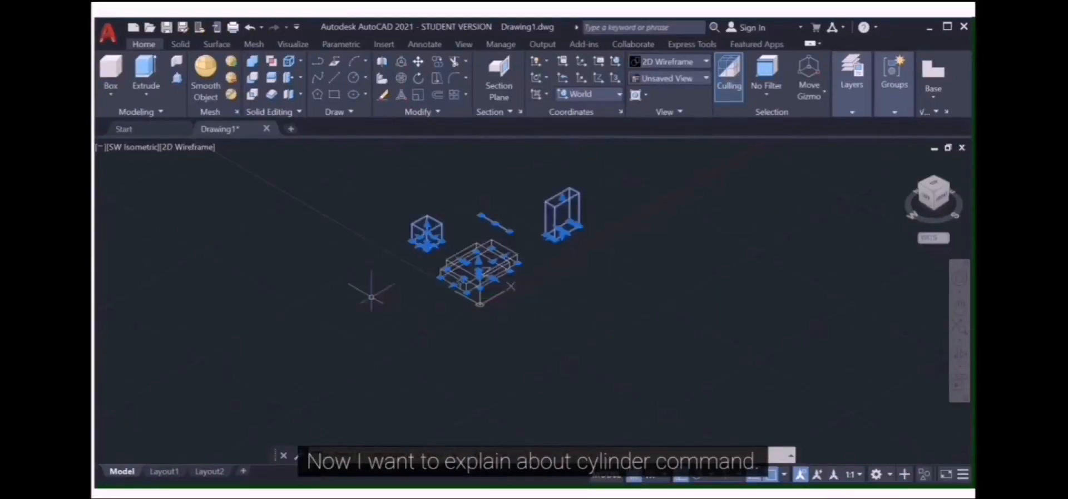
pyautogui.press('Delete')
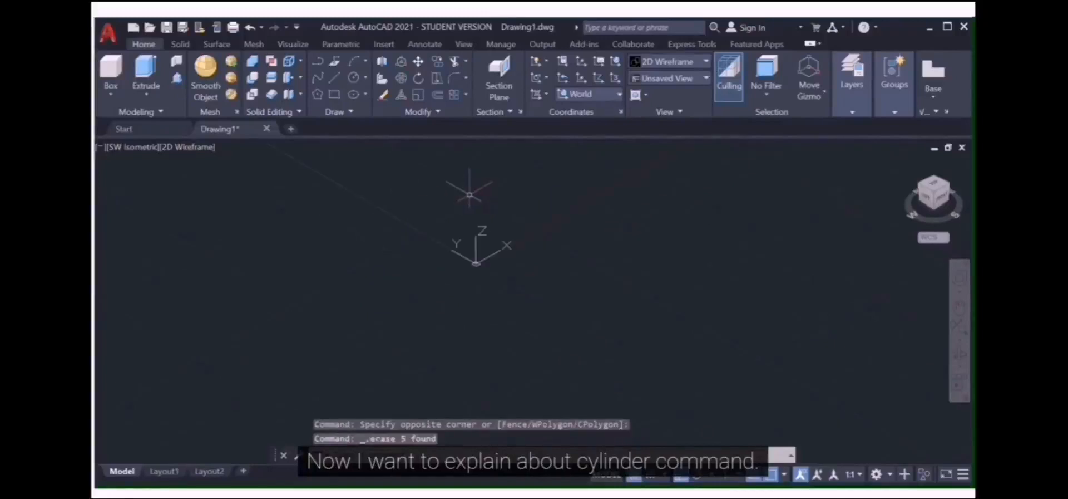
pyautogui.scroll(2, 469, 194)
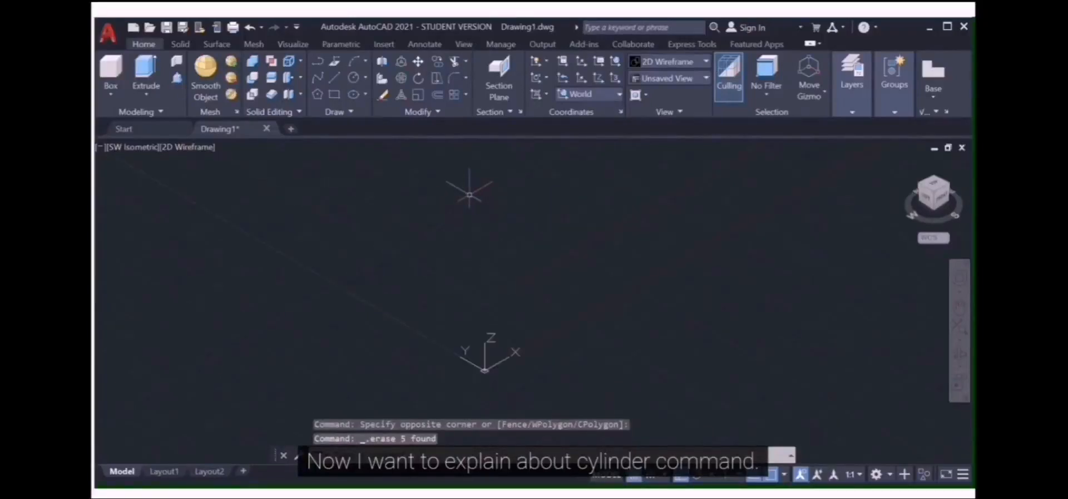
# Draw a cylinder by its centre point with a base radius of about 42 and a height of 40.
pyautogui.click(110, 95)
pyautogui.click(129, 145)
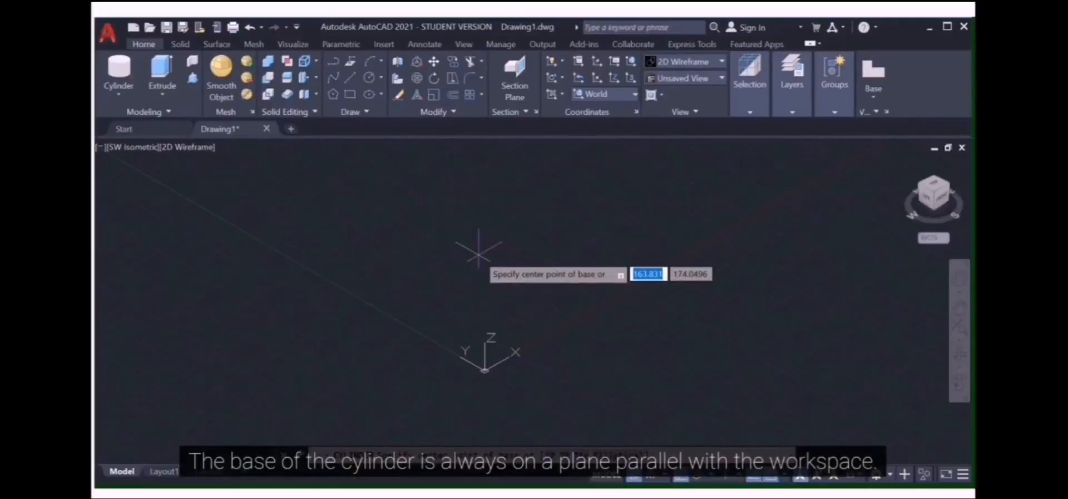
pyautogui.click(419, 227)
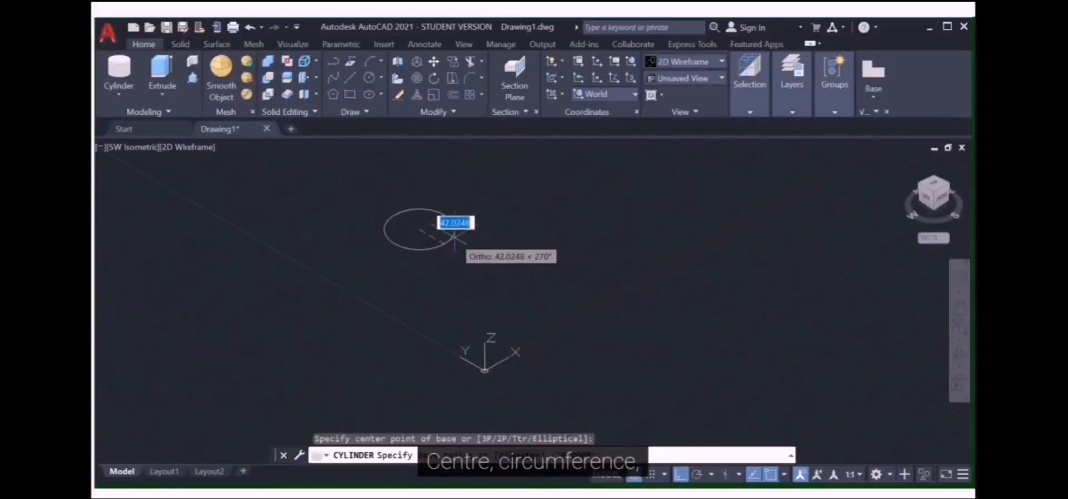
pyautogui.click(454, 235)
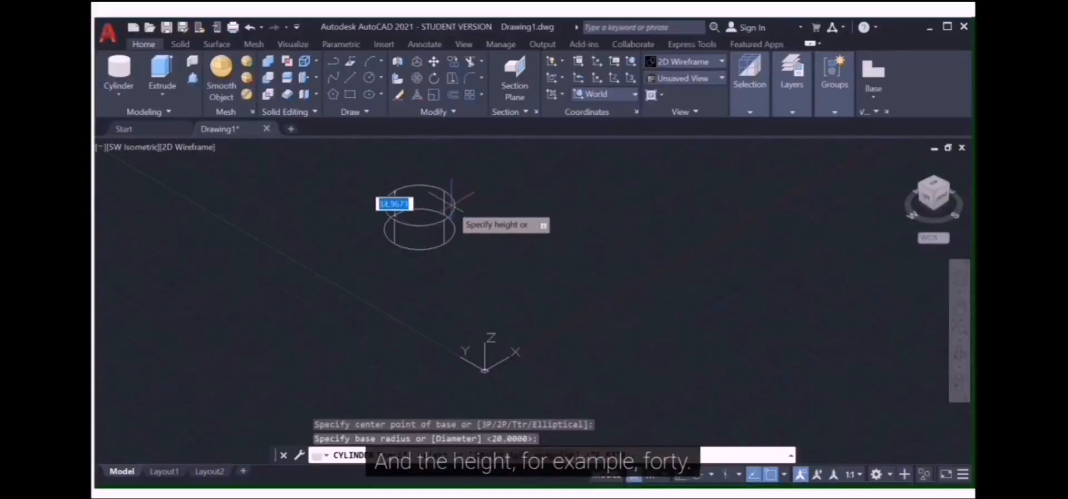
pyautogui.write('40')
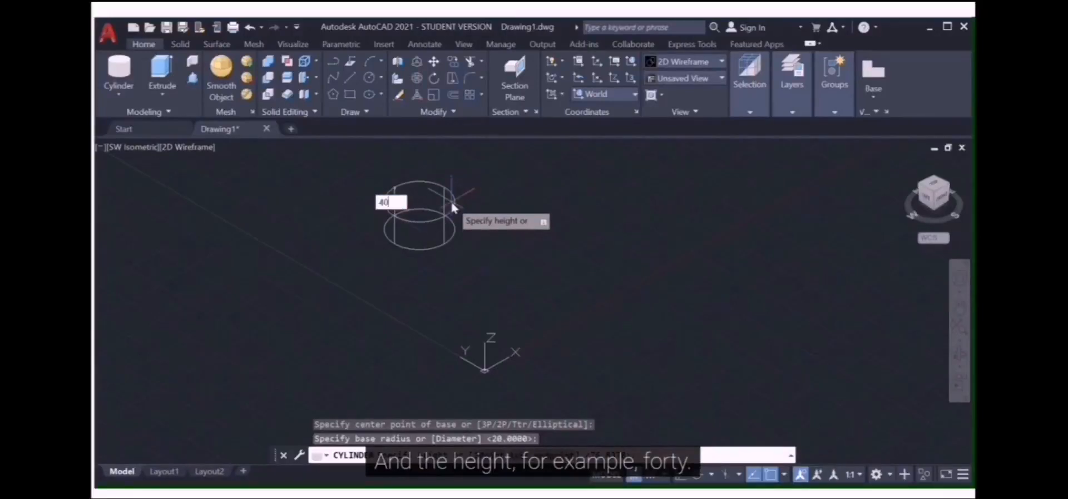
pyautogui.press('Return')
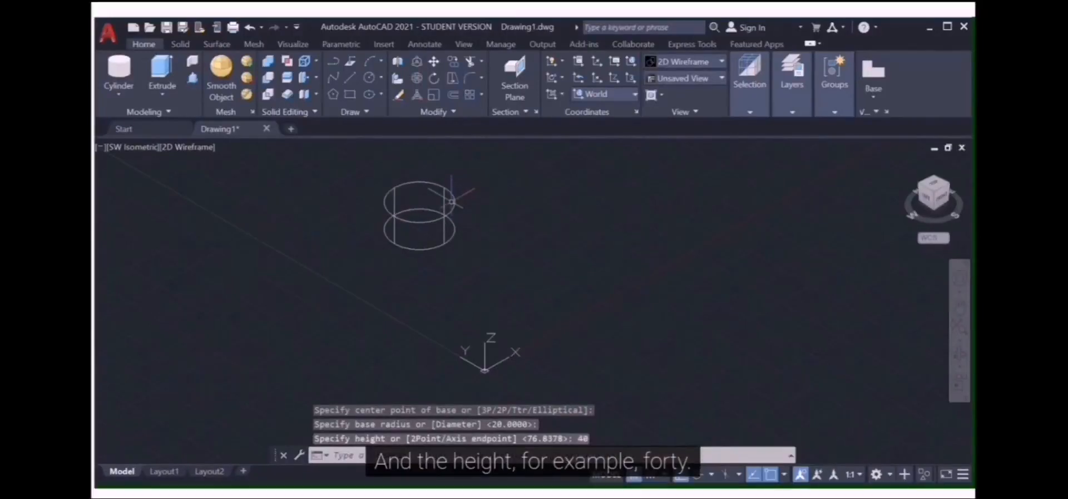
# Inspect the cylinder in the Conceptual visual style and return to 2D Wireframe.
pyautogui.click(722, 61)
pyautogui.click(729, 94)
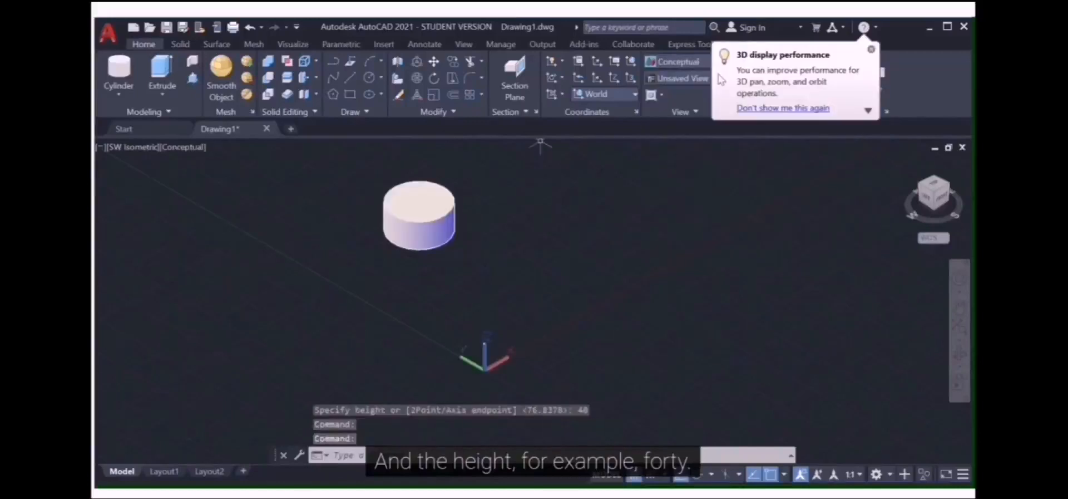
pyautogui.click(697, 63)
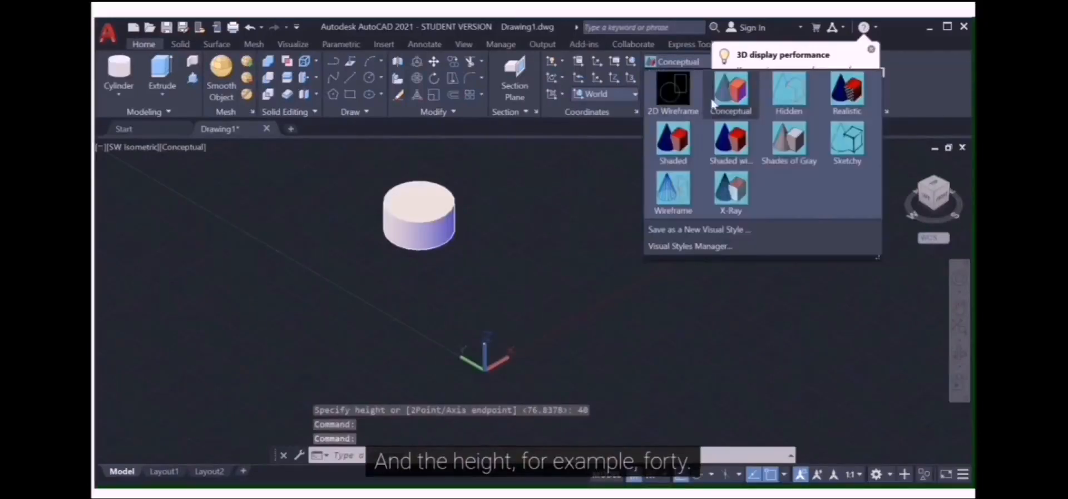
pyautogui.click(673, 89)
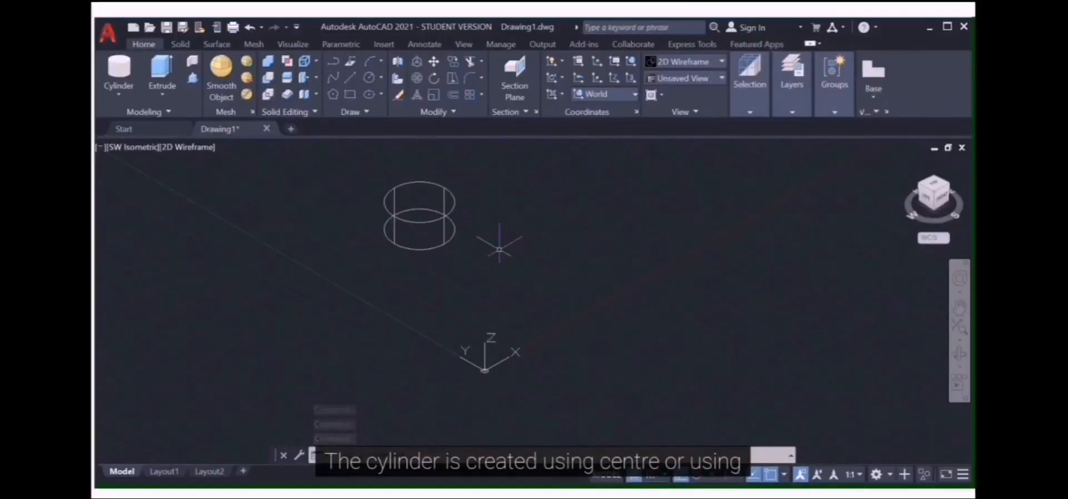
# Draw a second cylinder with the 3P option, its base standing vertically beside the first cylinder, with a freehand height.
pyautogui.click(119, 96)
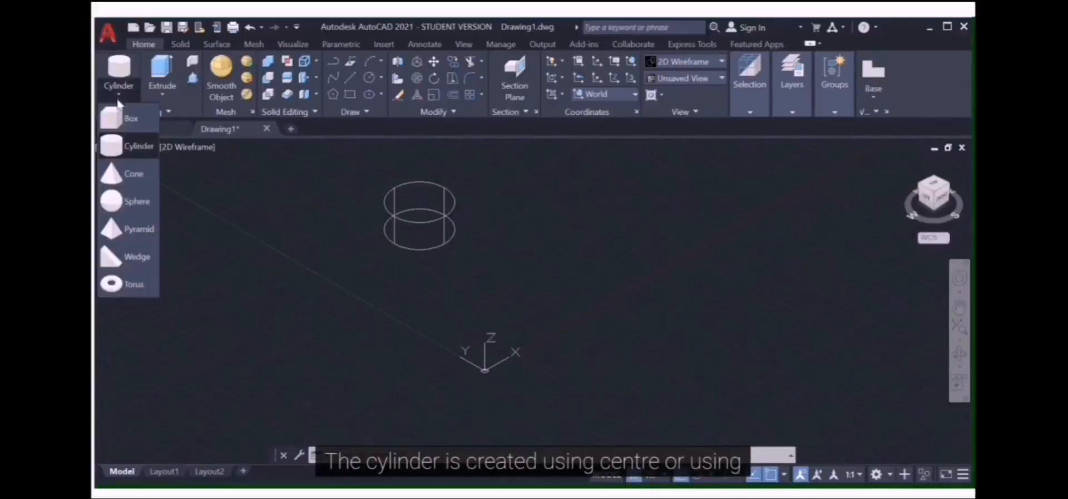
pyautogui.click(120, 151)
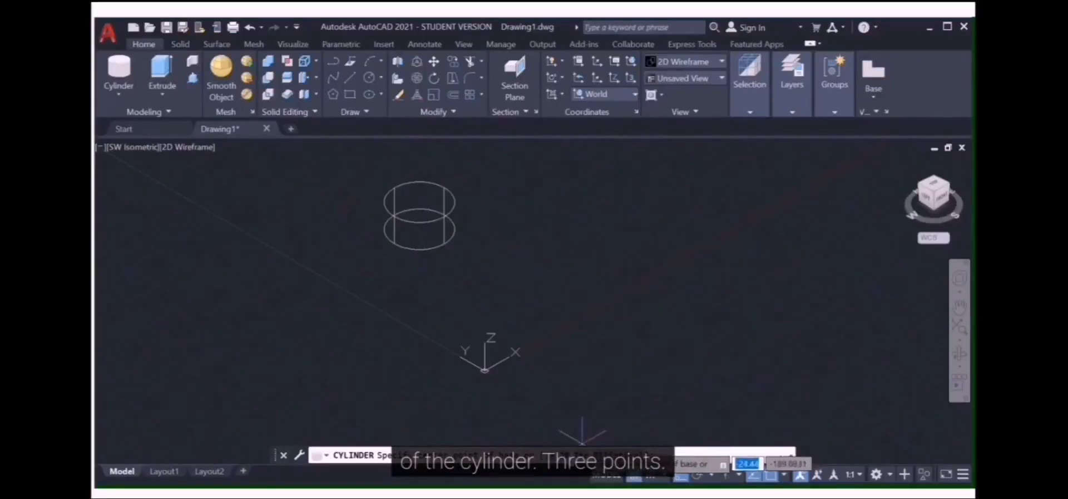
pyautogui.click(551, 455)
pyautogui.click(527, 251)
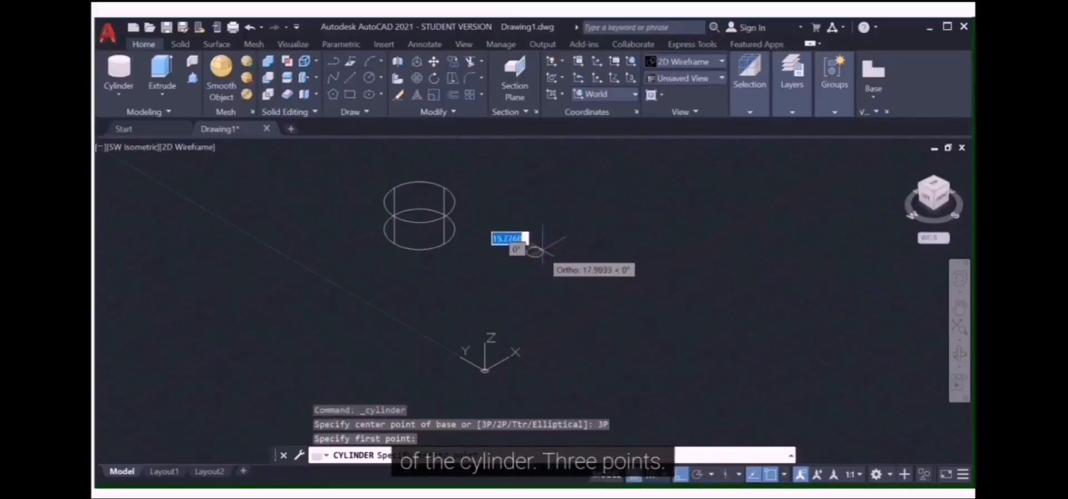
pyautogui.click(574, 237)
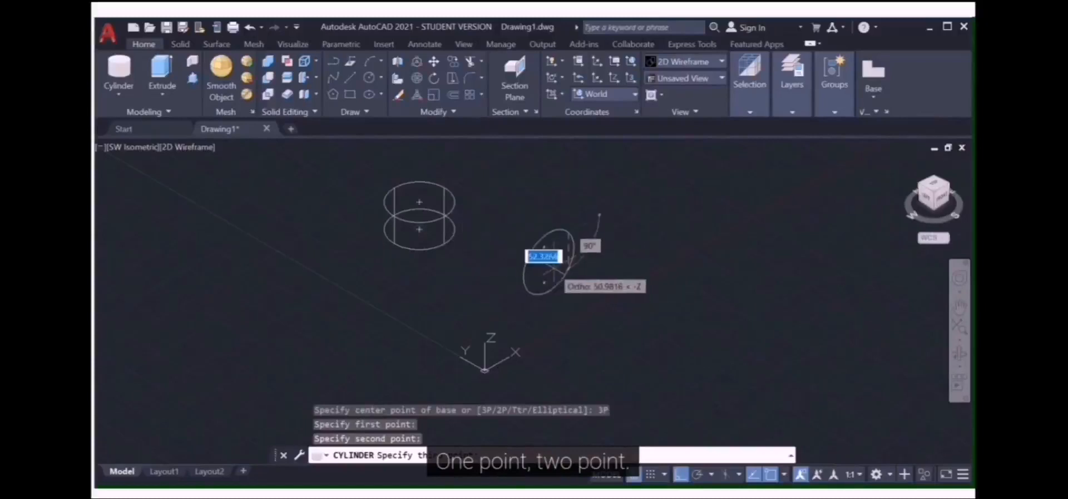
pyautogui.click(567, 280)
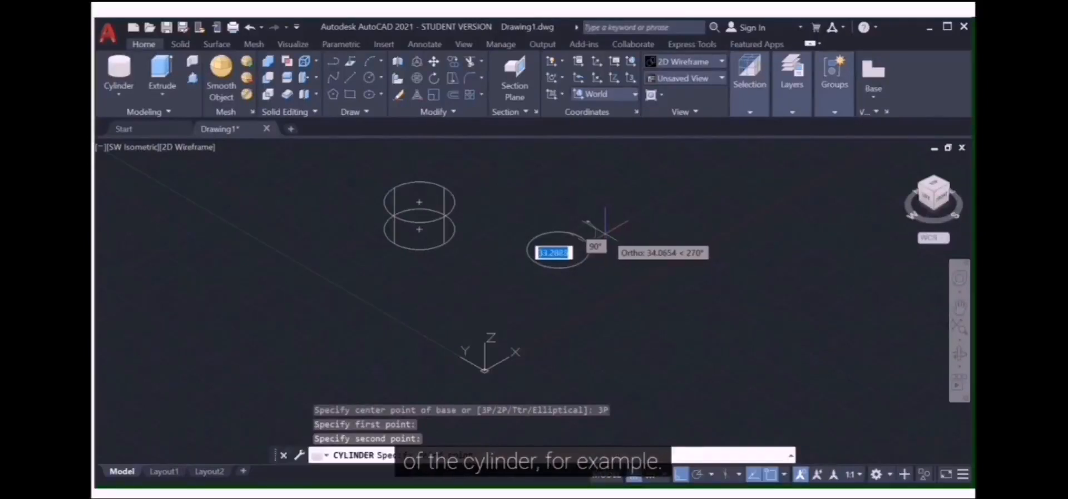
pyautogui.click(607, 227)
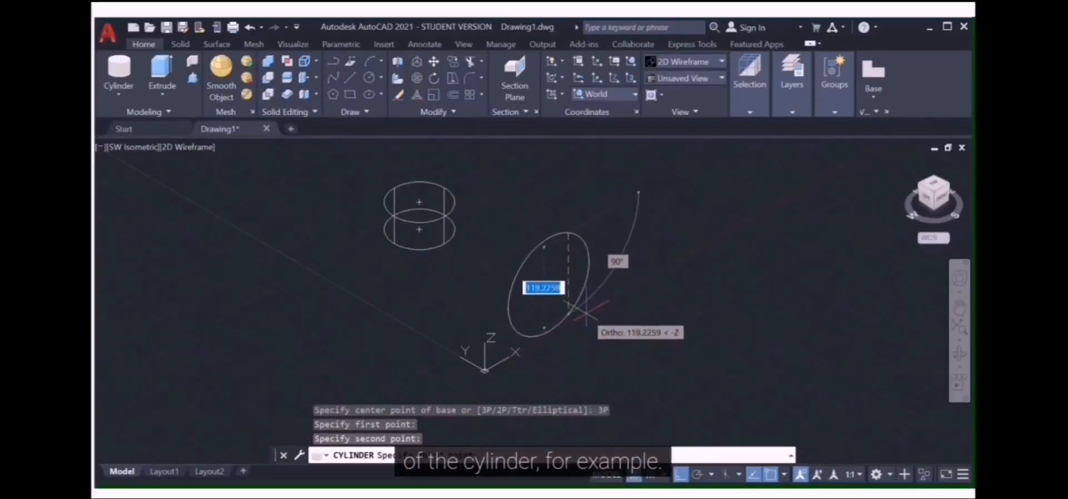
pyautogui.click(565, 286)
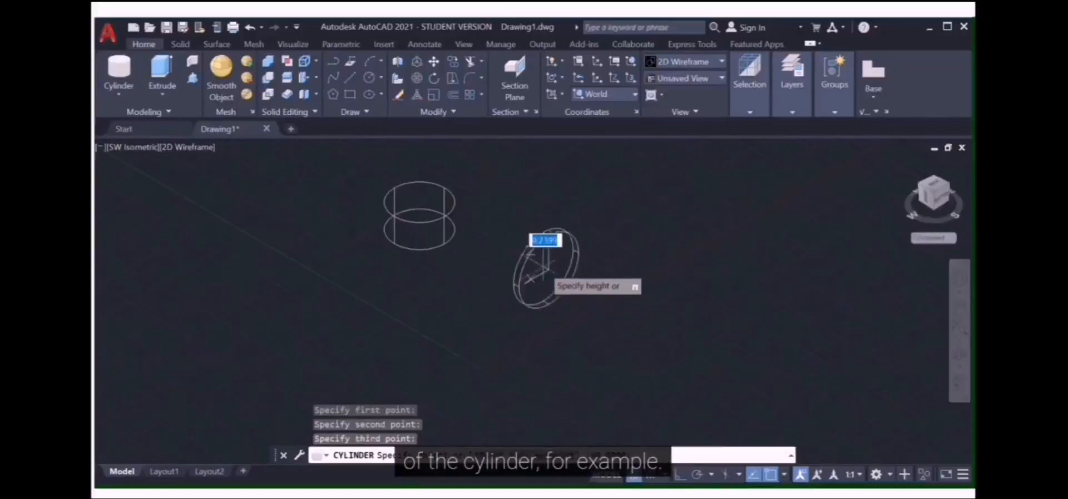
pyautogui.click(505, 235)
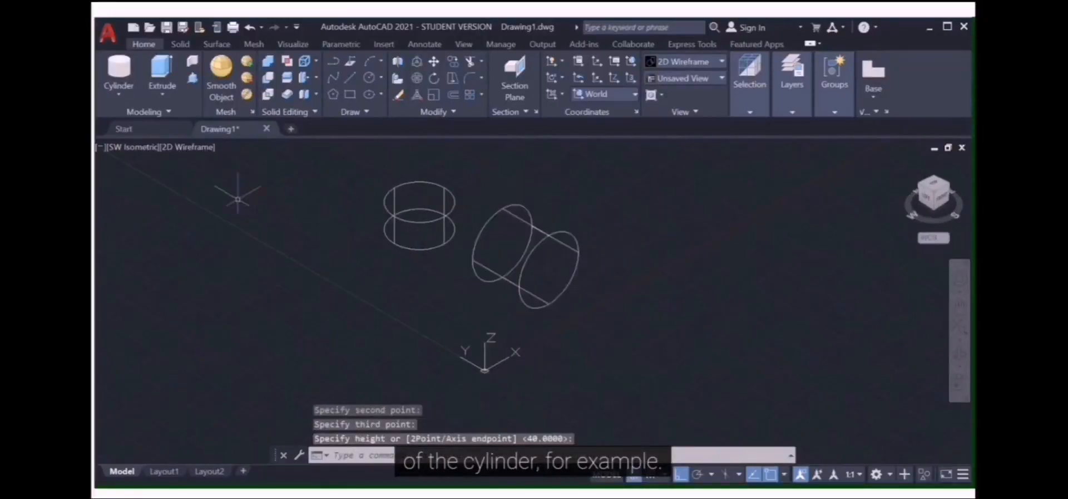
# Try to draw a cylinder with the Ttr option, using the two existing cylinders as tangent objects.
pyautogui.click(113, 91)
pyautogui.click(120, 139)
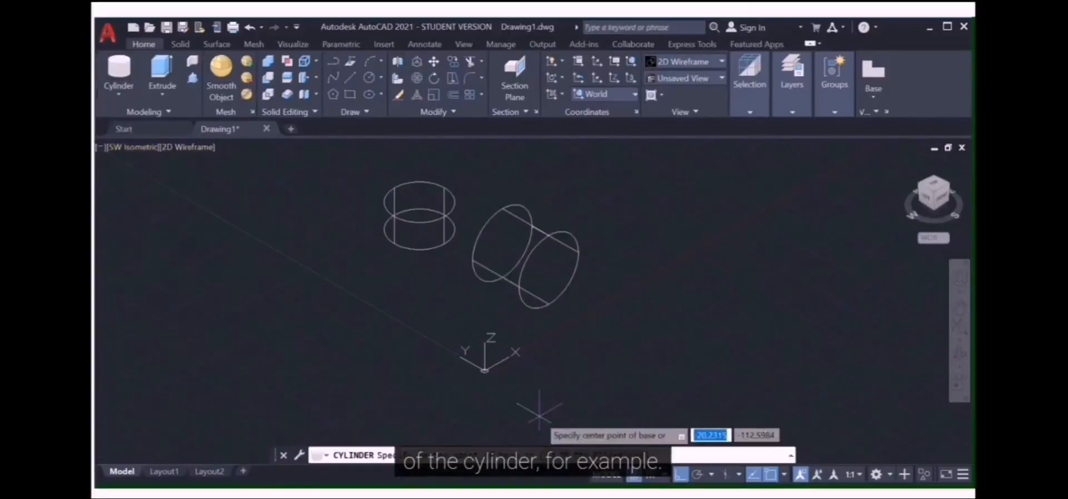
pyautogui.write('T')
pyautogui.press('Return')
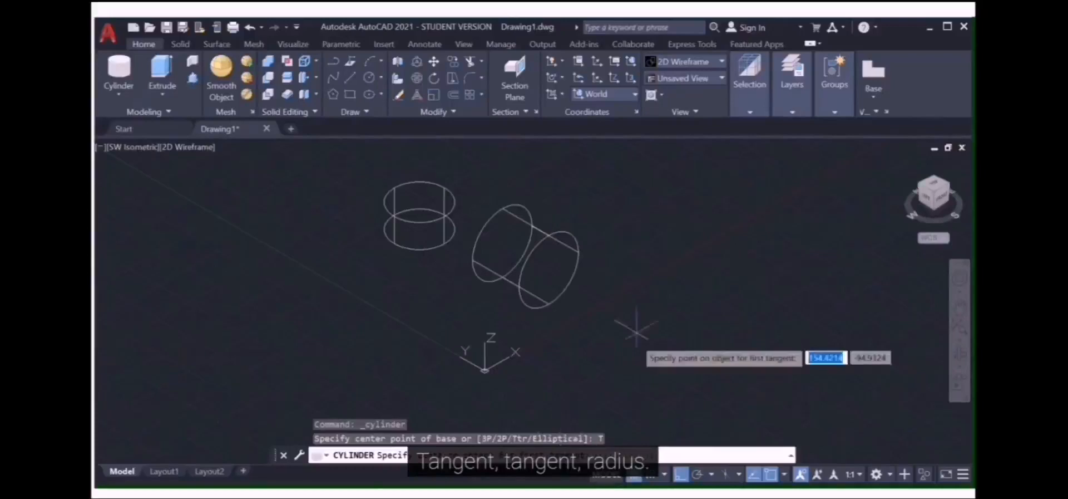
pyautogui.click(557, 237)
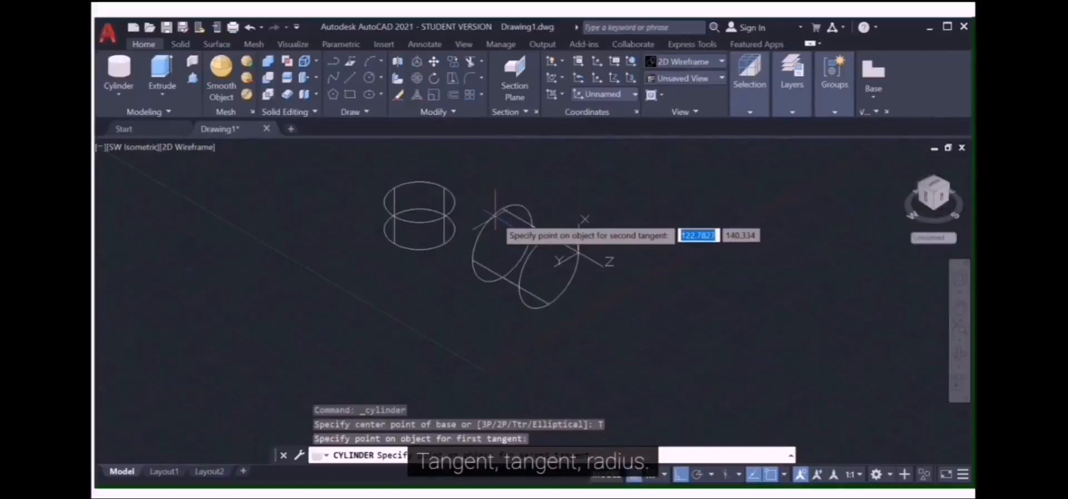
pyautogui.click(437, 225)
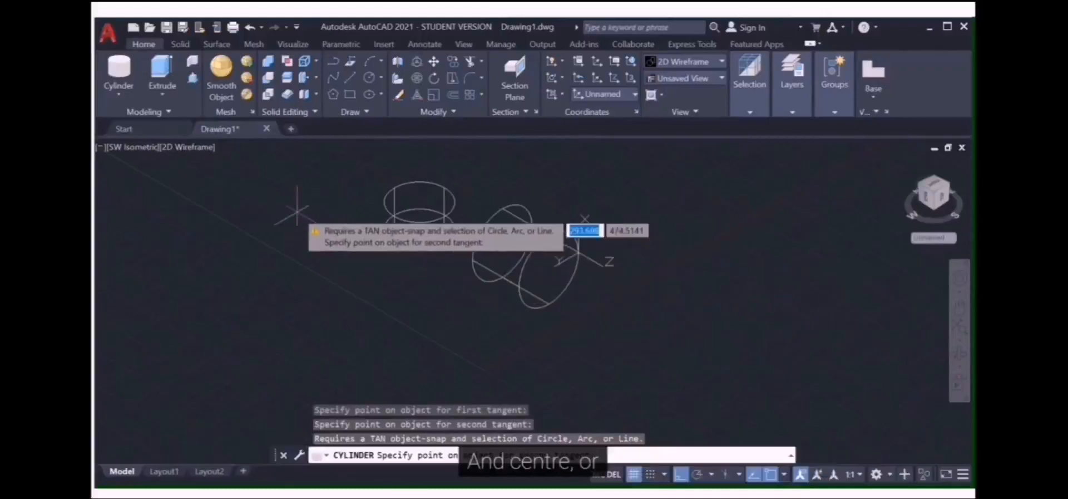
pyautogui.press('Escape')
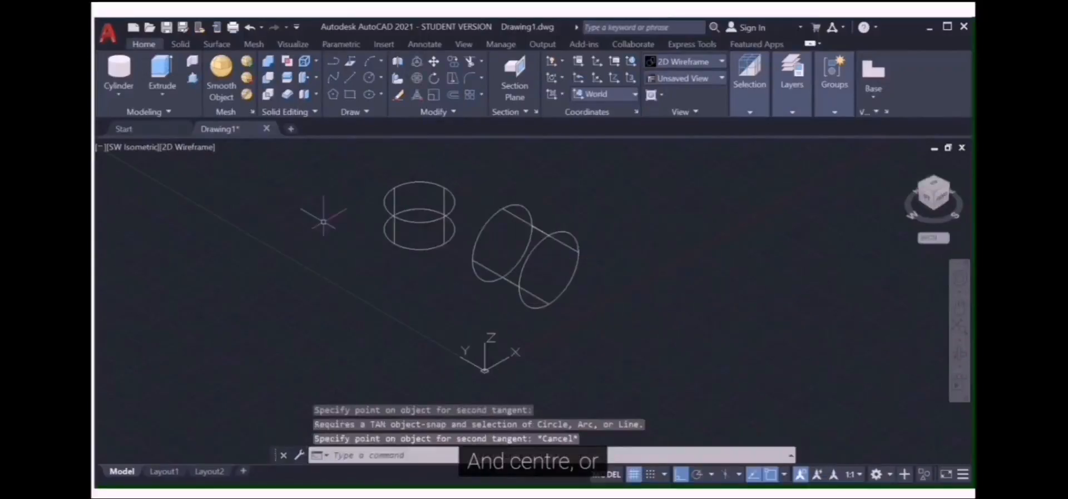
# Draw a cylinder with a freehand elliptical base behind the other two, using the Elliptical option and a height of 40.
pyautogui.click(119, 96)
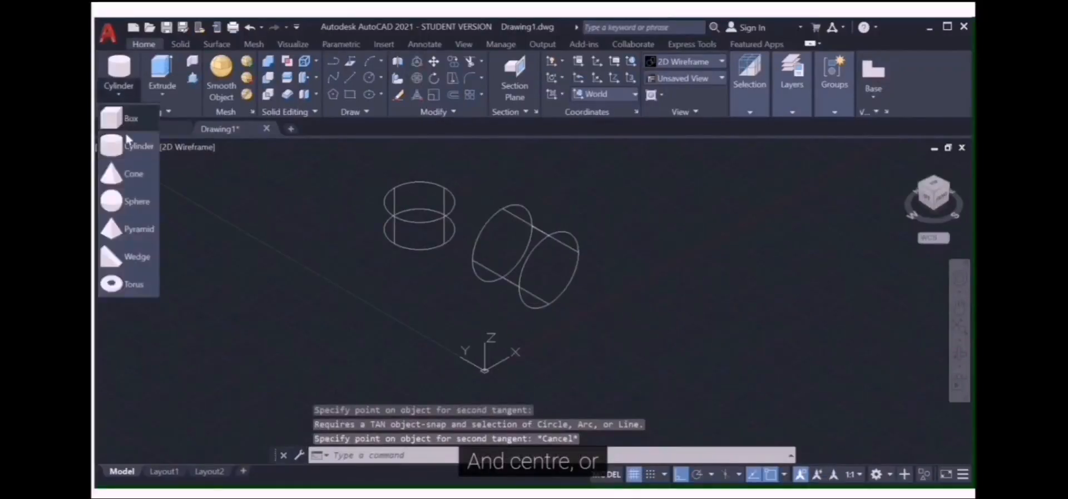
pyautogui.click(128, 142)
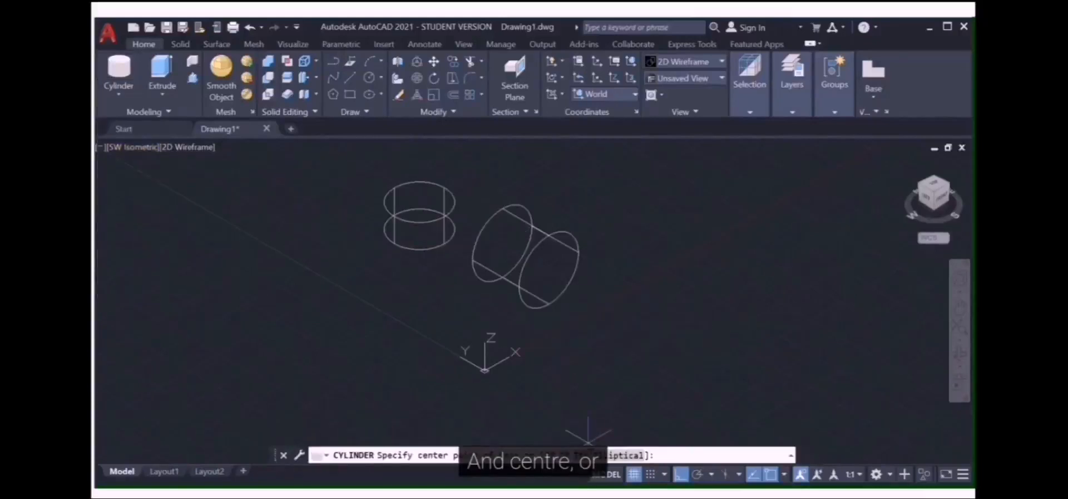
pyautogui.click(618, 455)
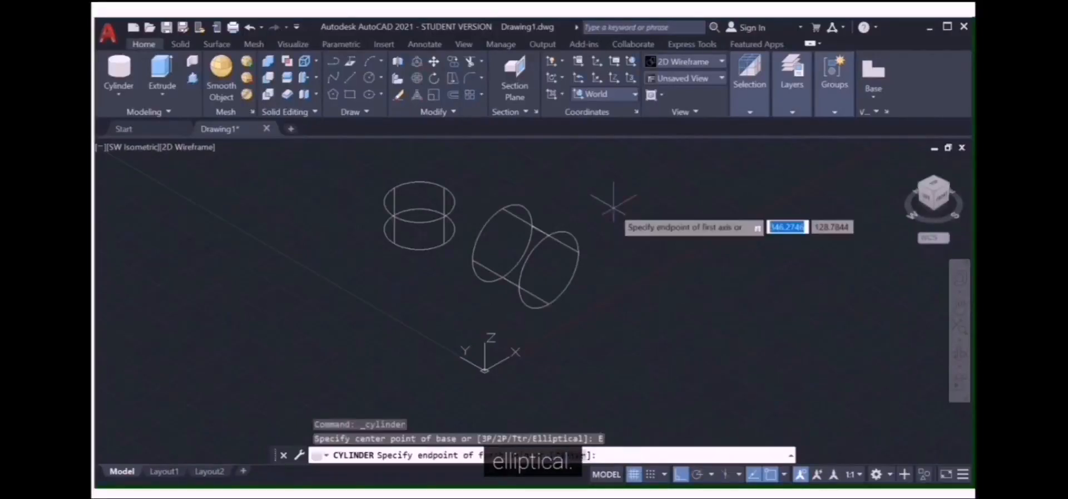
pyautogui.scroll(-2, 615, 210)
pyautogui.scroll(4, 584, 148)
pyautogui.click(601, 239)
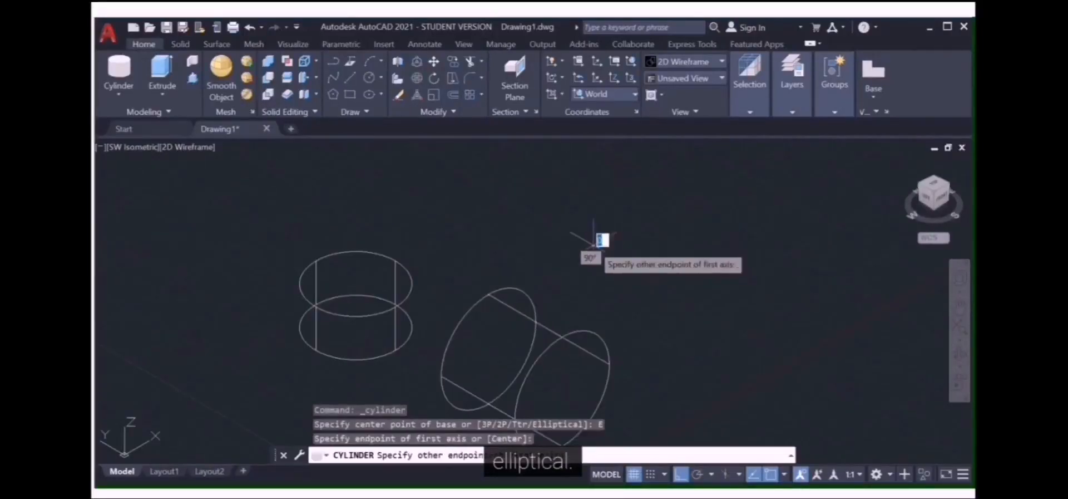
pyautogui.click(679, 195)
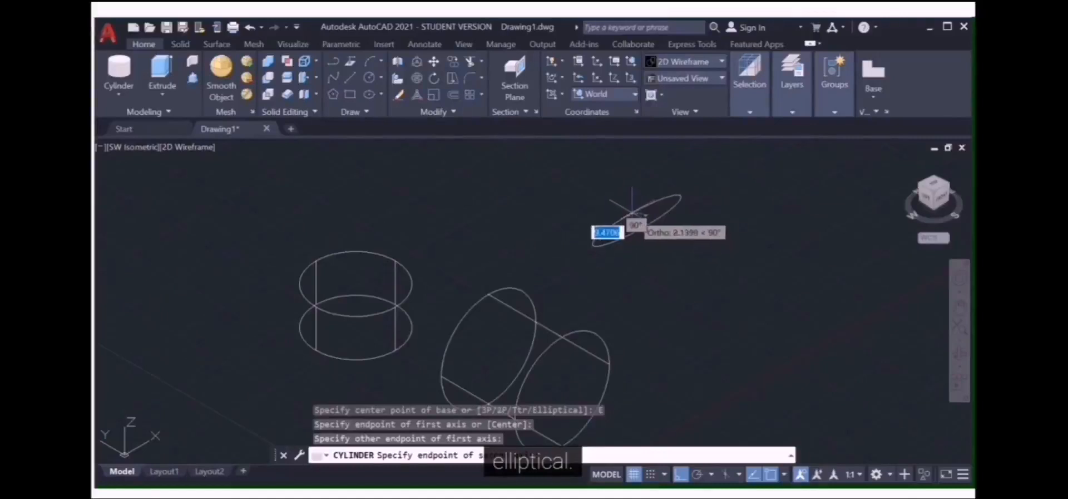
pyautogui.click(618, 192)
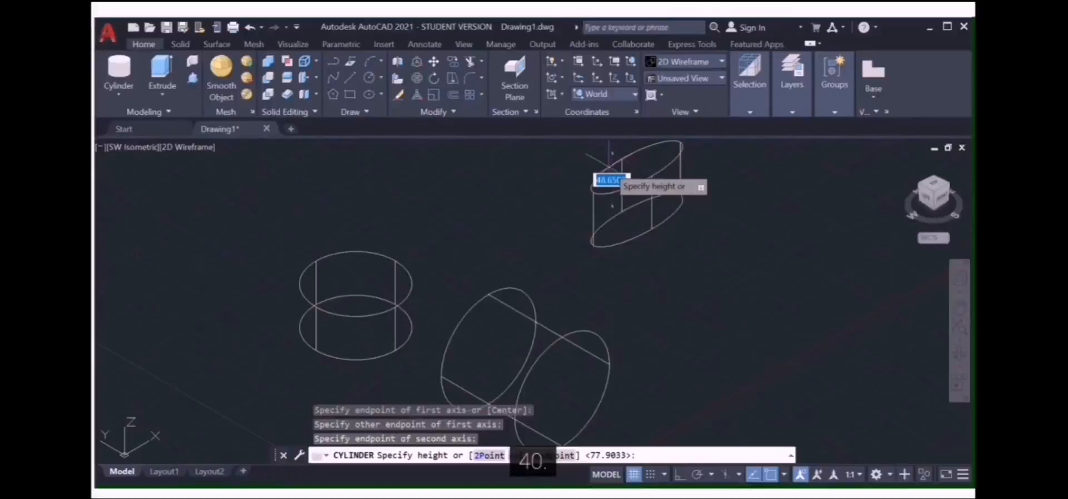
pyautogui.write('40')
pyautogui.press('Return')
# Display all the cylinders in the Conceptual visual style.
pyautogui.click(684, 61)
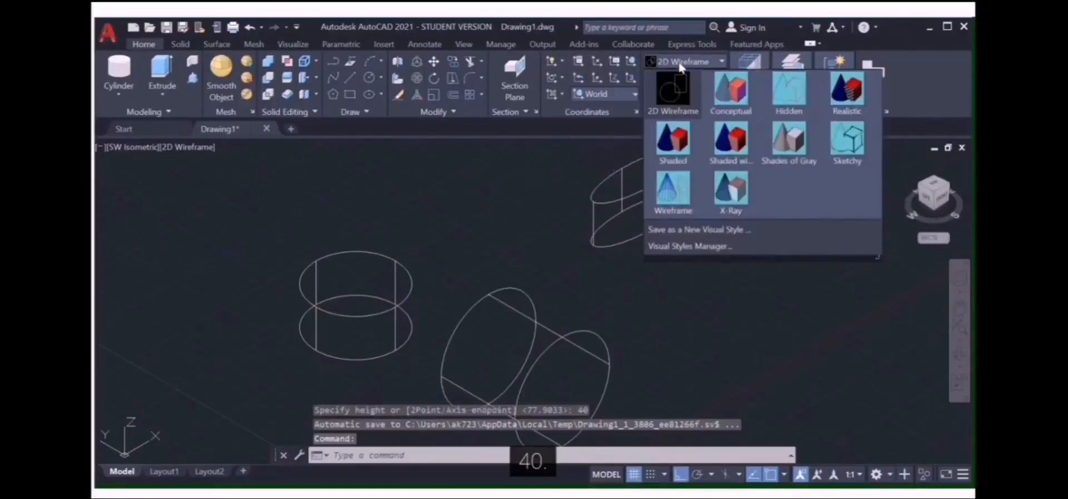
pyautogui.click(723, 87)
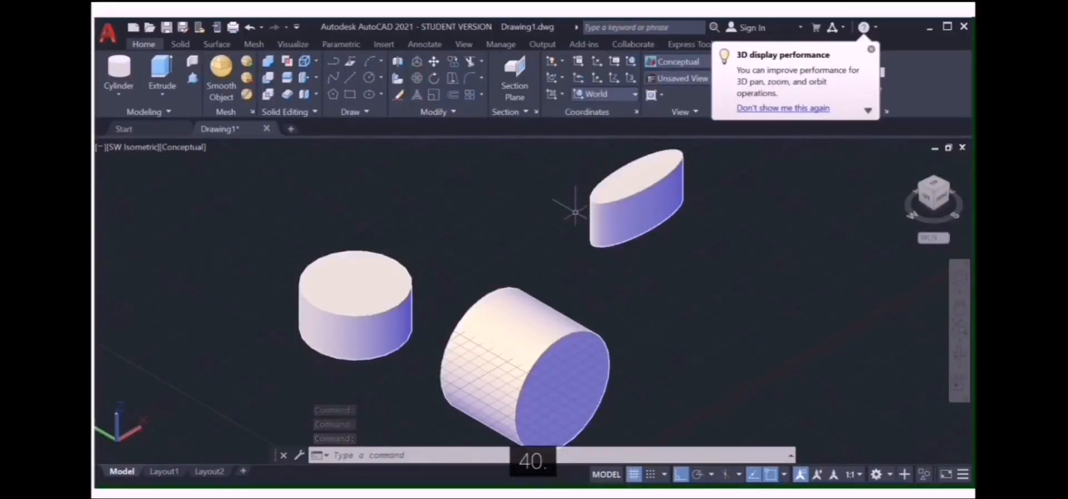
pyautogui.scroll(-4, 576, 211)
# Erase all three cylinders to clear the drawing.
pyautogui.click(653, 176)
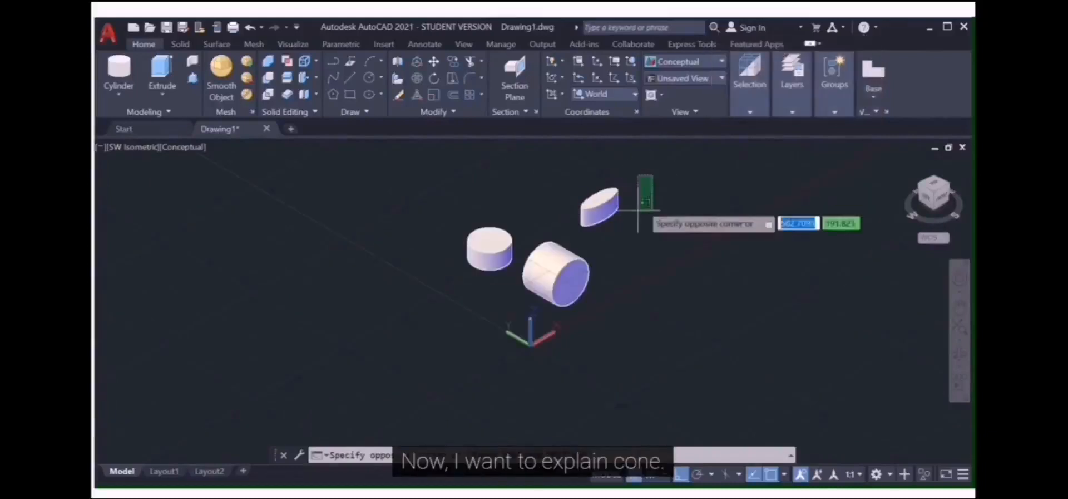
pyautogui.click(451, 318)
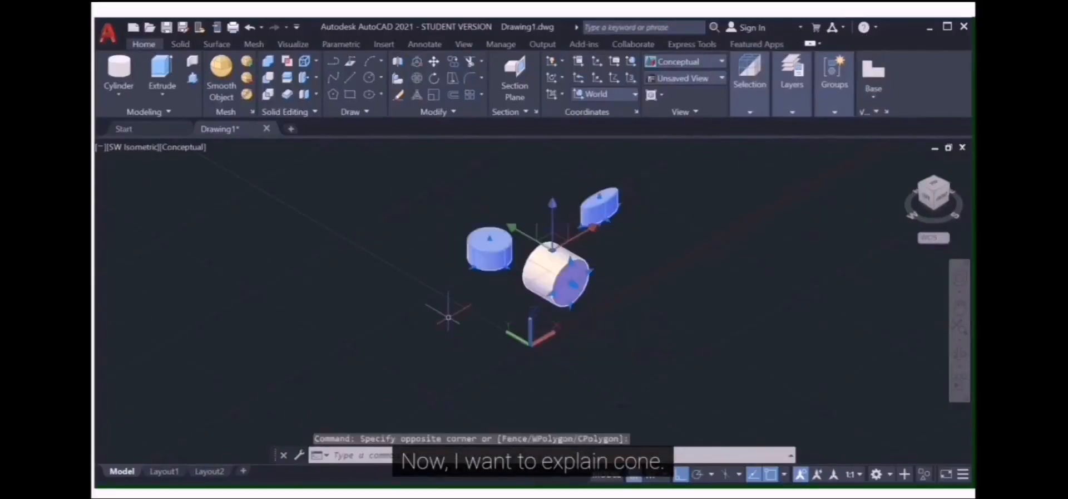
pyautogui.press('Delete')
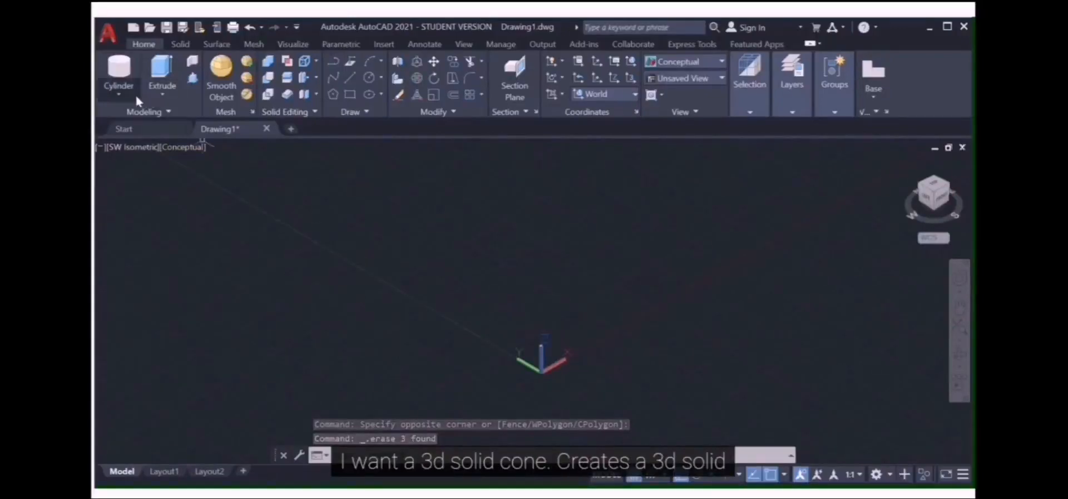
# Draw a freehand cone by its base centre, with a base radius of about 52 and a height of about 80.
pyautogui.click(118, 96)
pyautogui.click(131, 173)
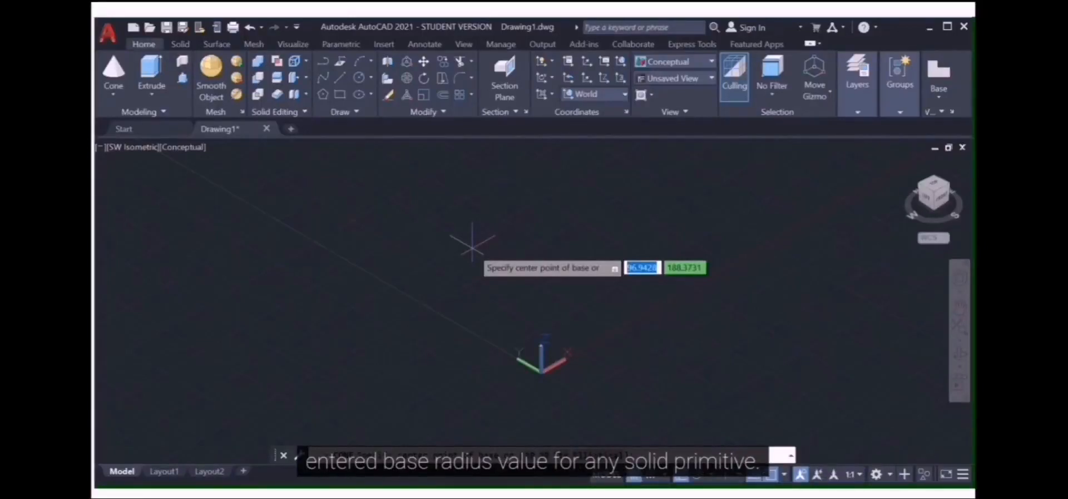
pyautogui.click(467, 240)
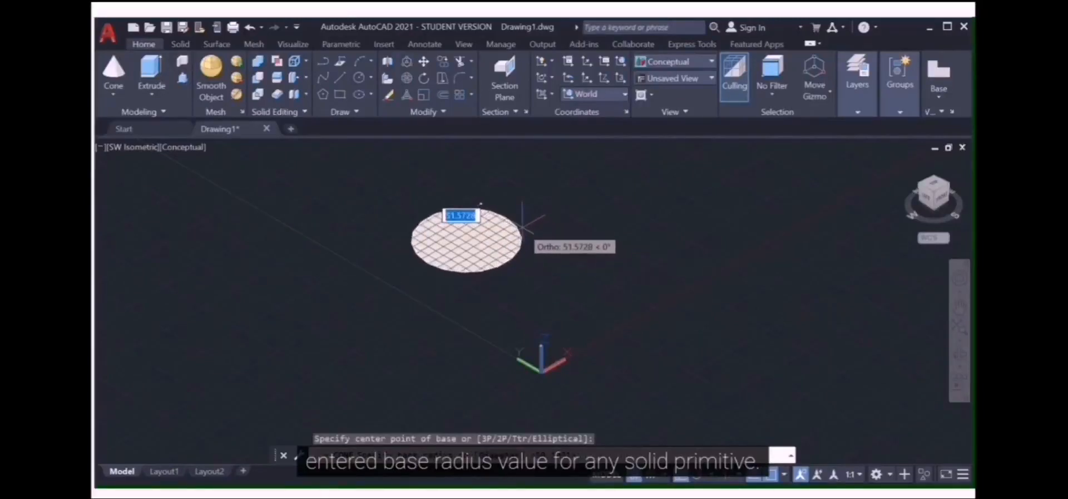
pyautogui.click(522, 226)
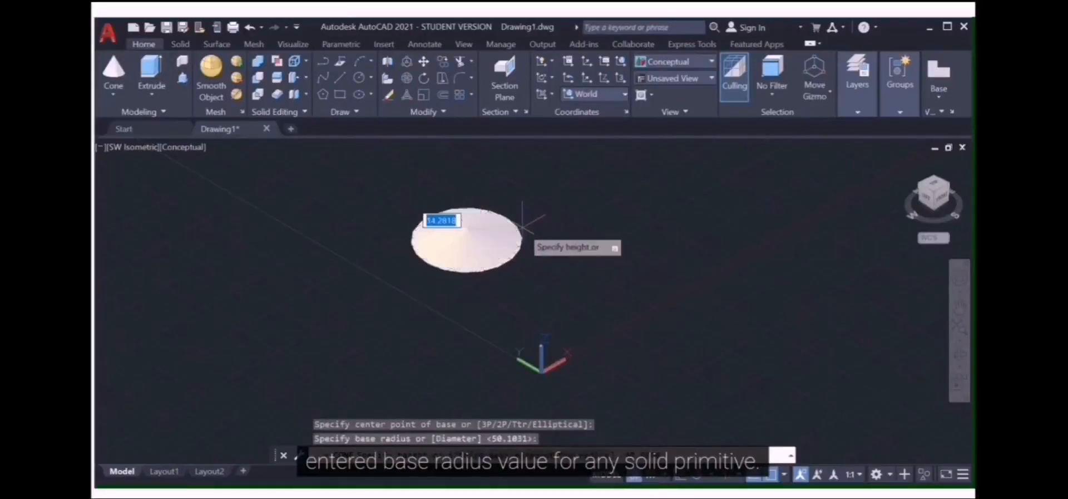
pyautogui.click(472, 166)
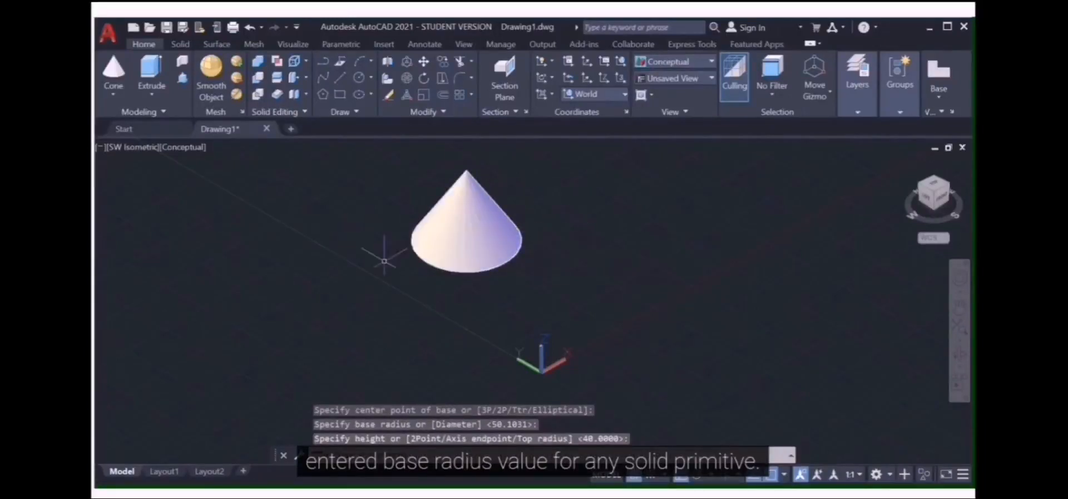
# Begin a second cone in front of the first one, with a base radius of 40.
pyautogui.click(116, 76)
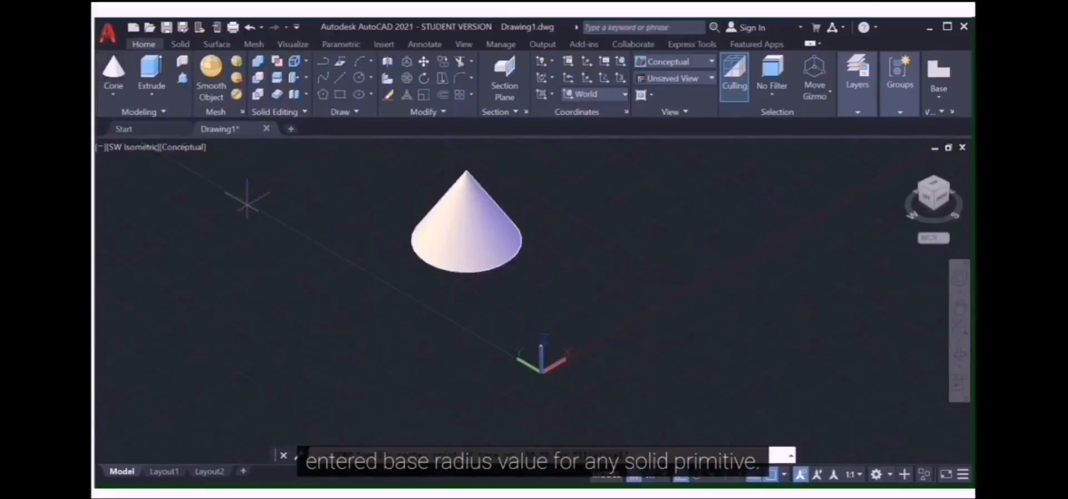
pyautogui.click(533, 318)
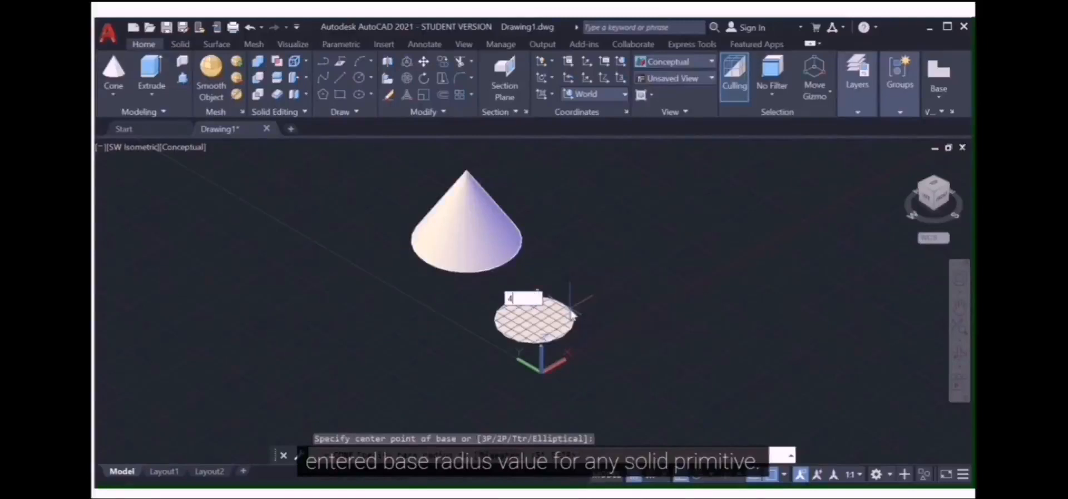
pyautogui.write('40')
pyautogui.press('Return')
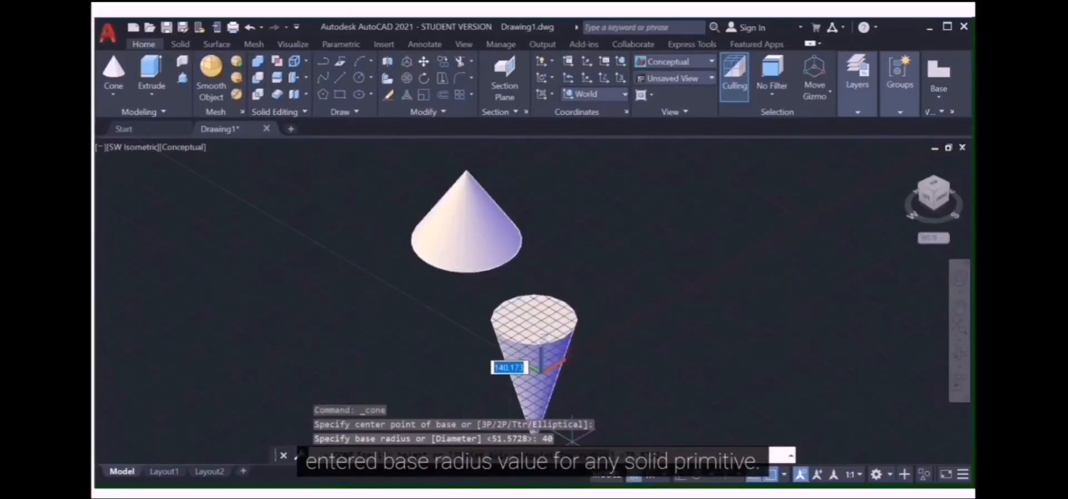
# Finish the second cone as a frustum using the Top radius option, with a top radius of 20 and a height of 30.
pyautogui.click(591, 455)
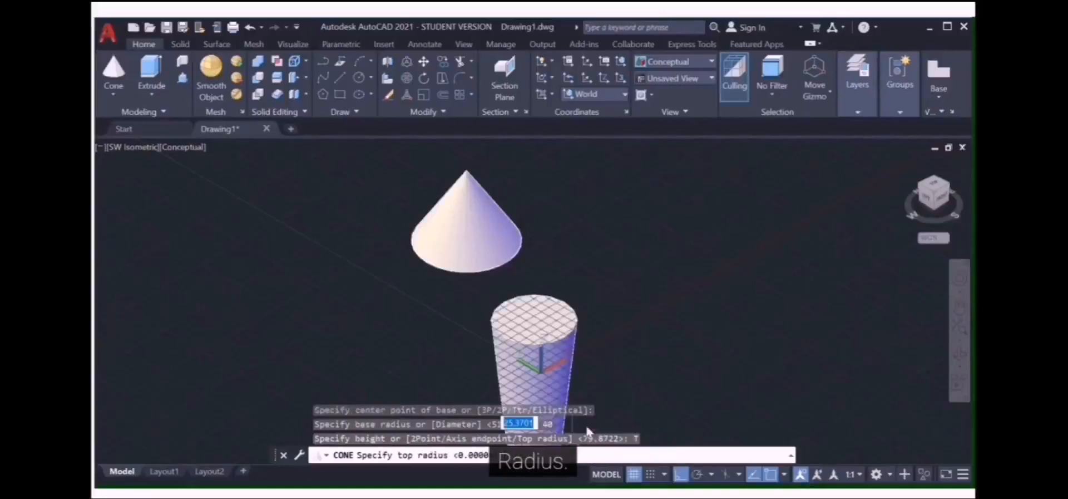
pyautogui.write('4')
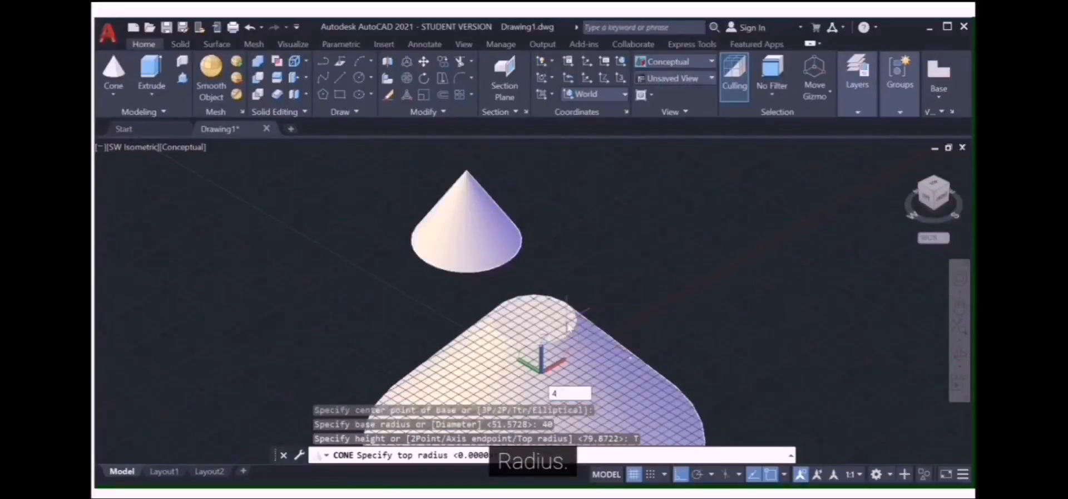
pyautogui.write('0')
pyautogui.press('BackSpace')
pyautogui.press('BackSpace')
pyautogui.write('20')
pyautogui.press('Return')
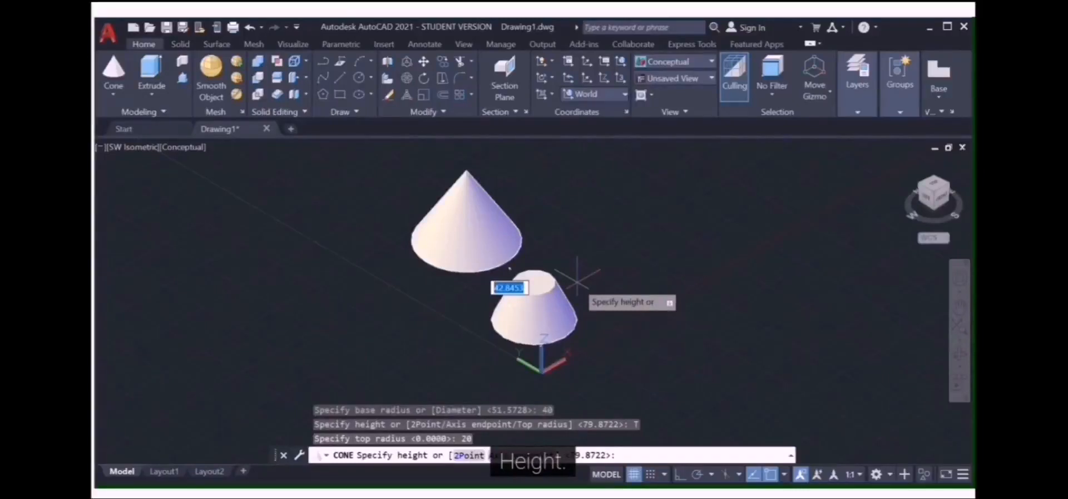
pyautogui.write('3')
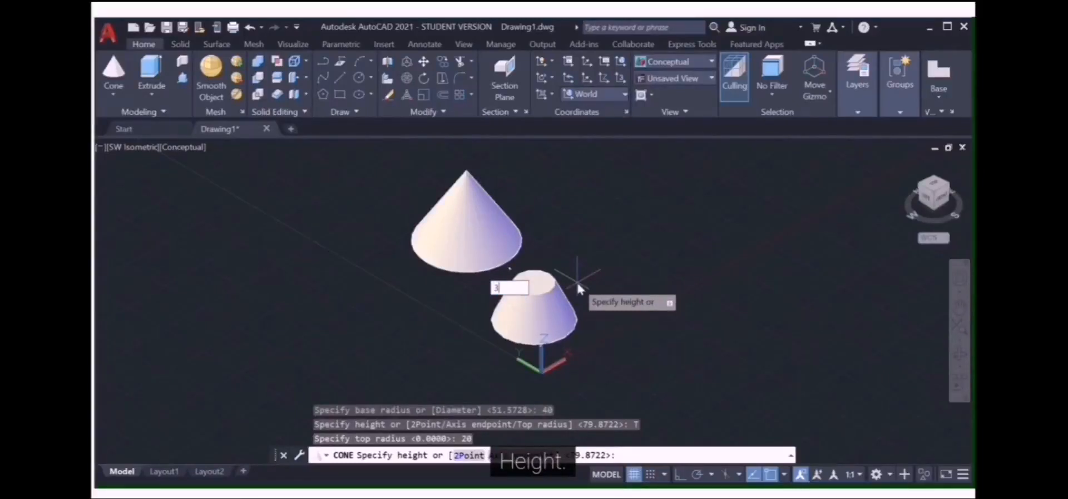
pyautogui.write('0')
pyautogui.press('Return')
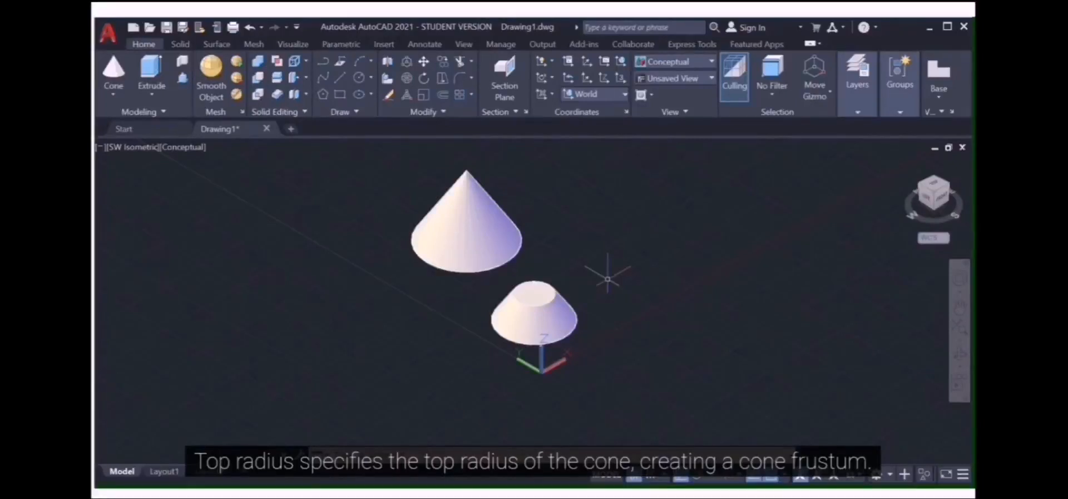
# Draw an Elliptical cone behind the other two, with 40 for the first axis, 20 for the second axis and a height of 100.
pyautogui.click(114, 89)
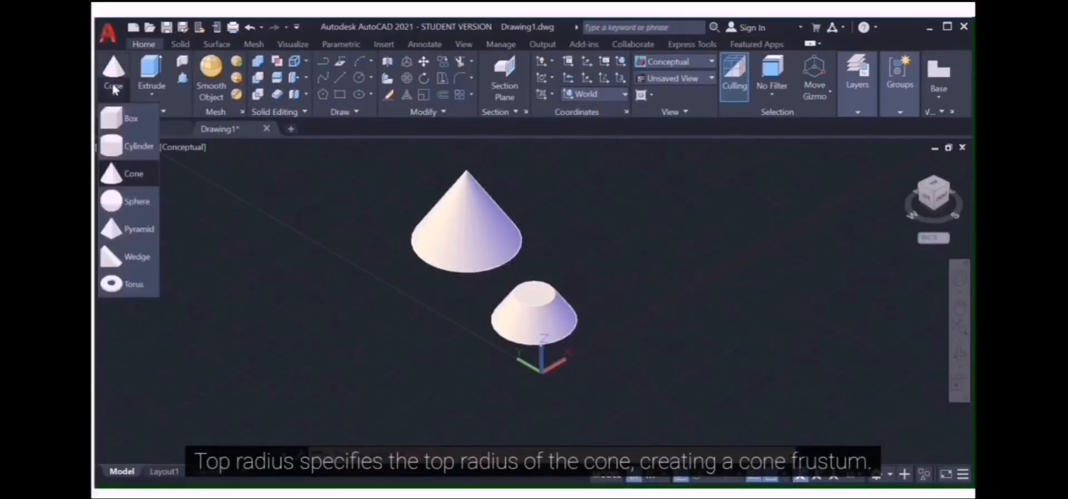
pyautogui.click(128, 173)
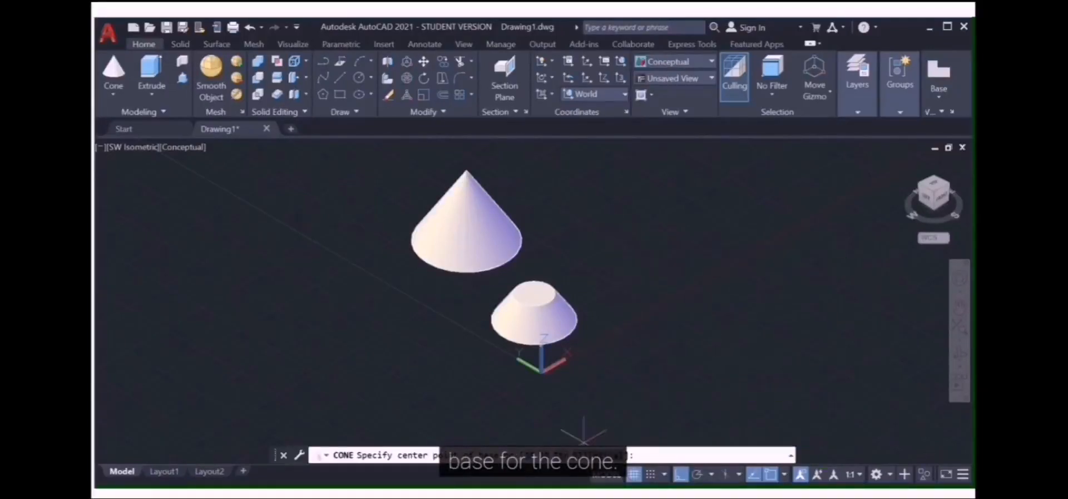
pyautogui.write('E')
pyautogui.press('Return')
pyautogui.click(626, 250)
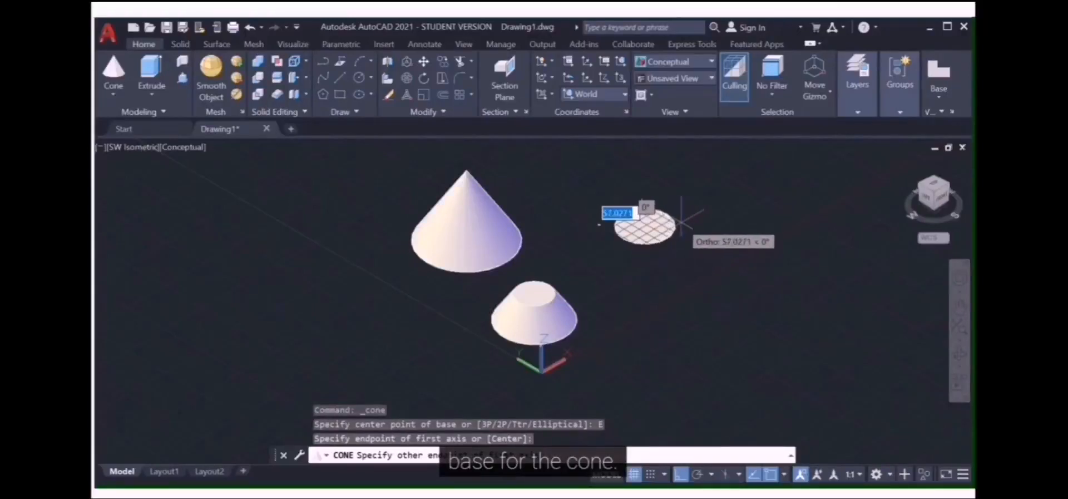
pyautogui.write('40')
pyautogui.press('Return')
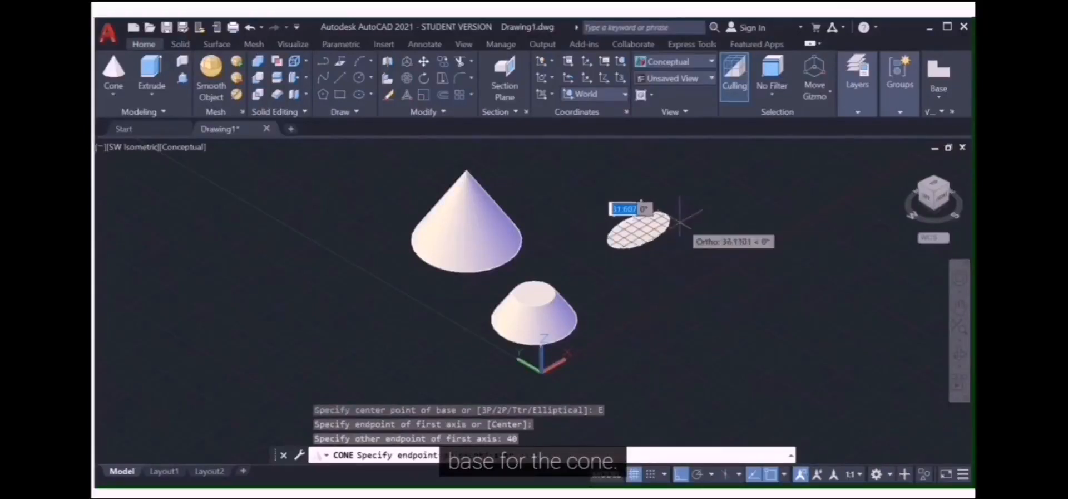
pyautogui.write('20')
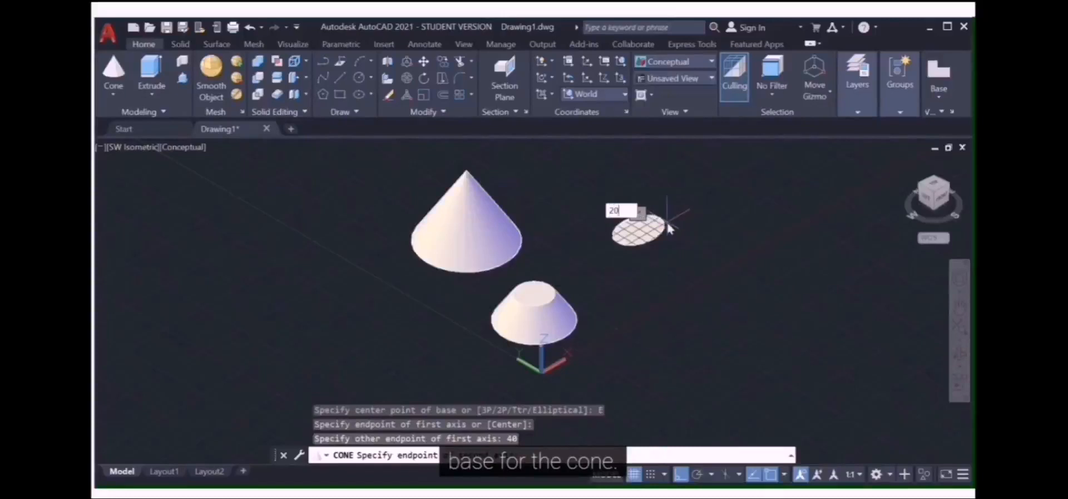
pyautogui.press('Return')
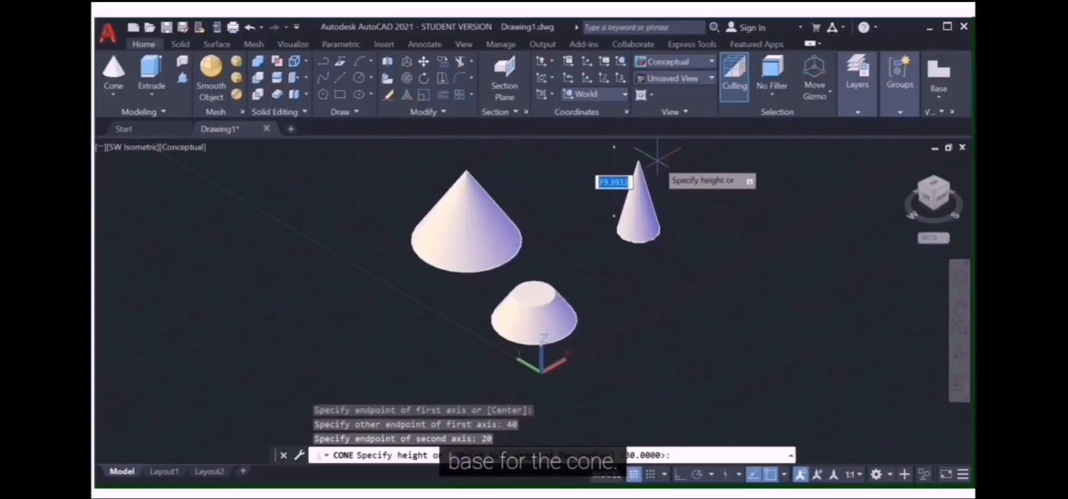
pyautogui.write('100')
pyautogui.press('Return')
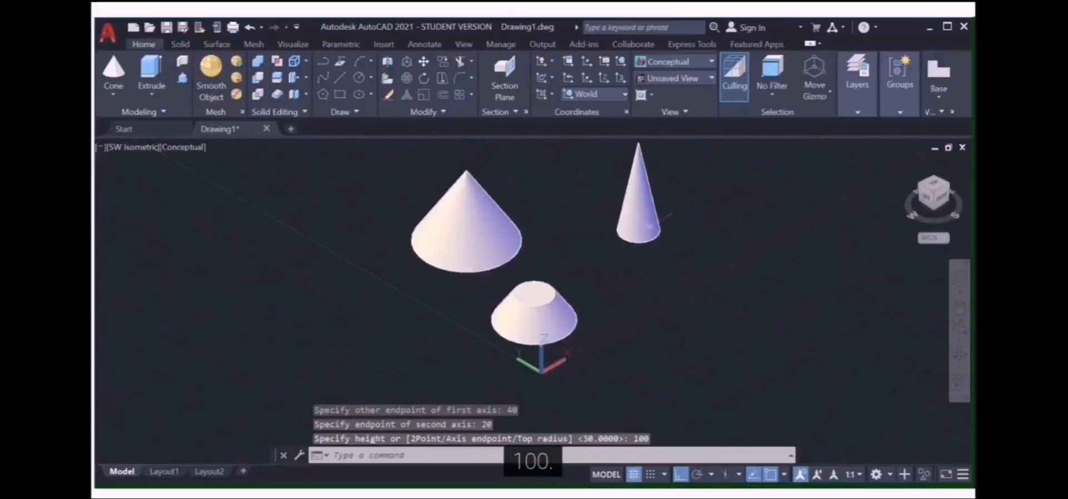
# Switch to the 2D Wireframe visual style and draw a freehand elliptical cone base between the existing cones, using the Elliptical and Center options.
pyautogui.click(695, 62)
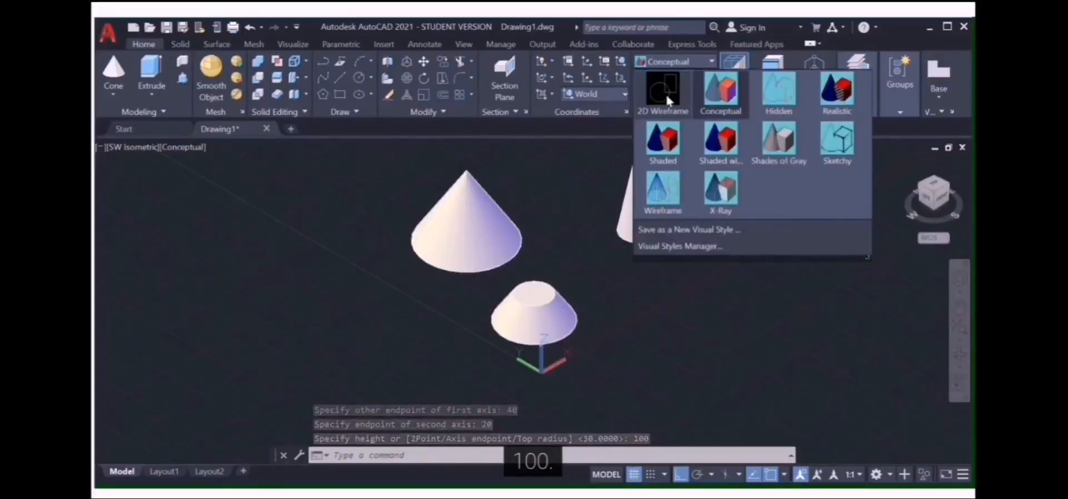
pyautogui.click(668, 100)
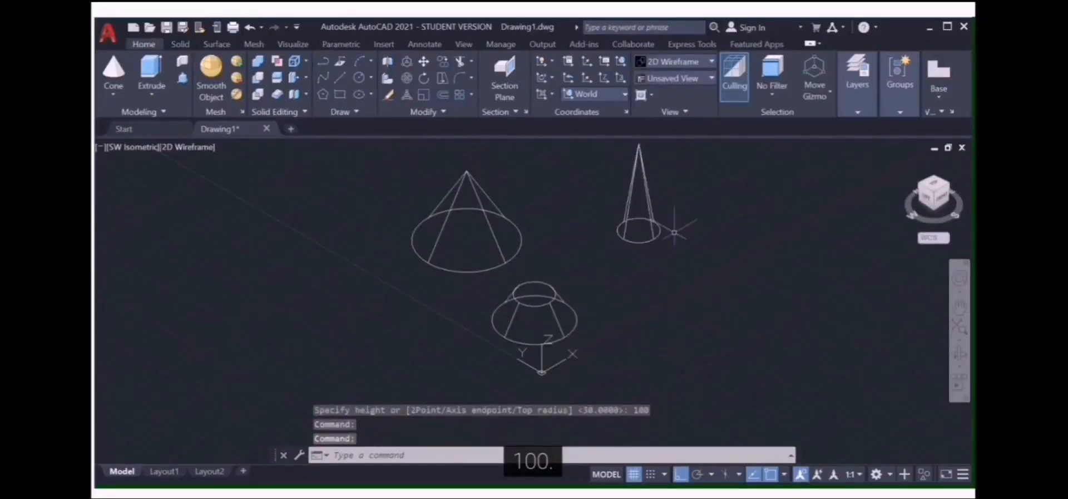
pyautogui.click(122, 82)
pyautogui.click(129, 172)
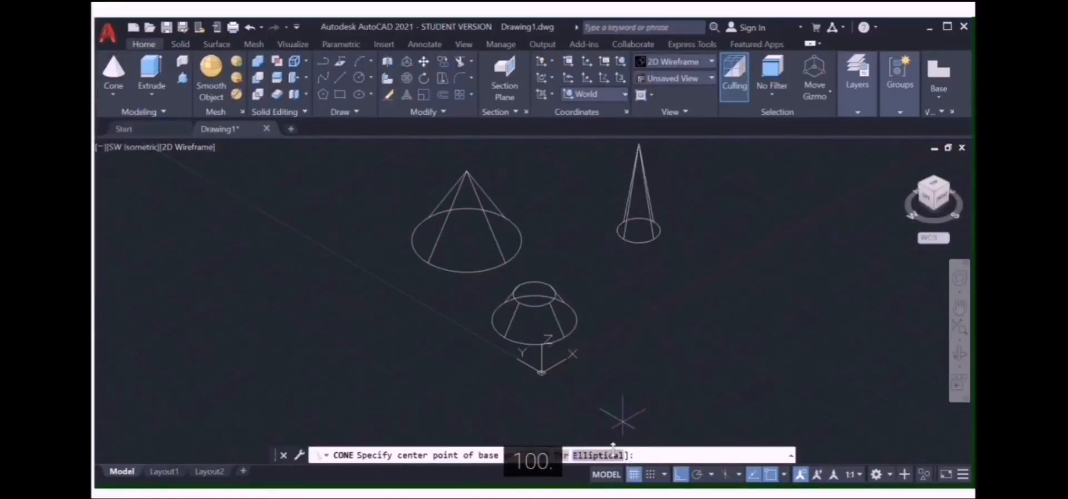
pyautogui.write('E')
pyautogui.press('Return')
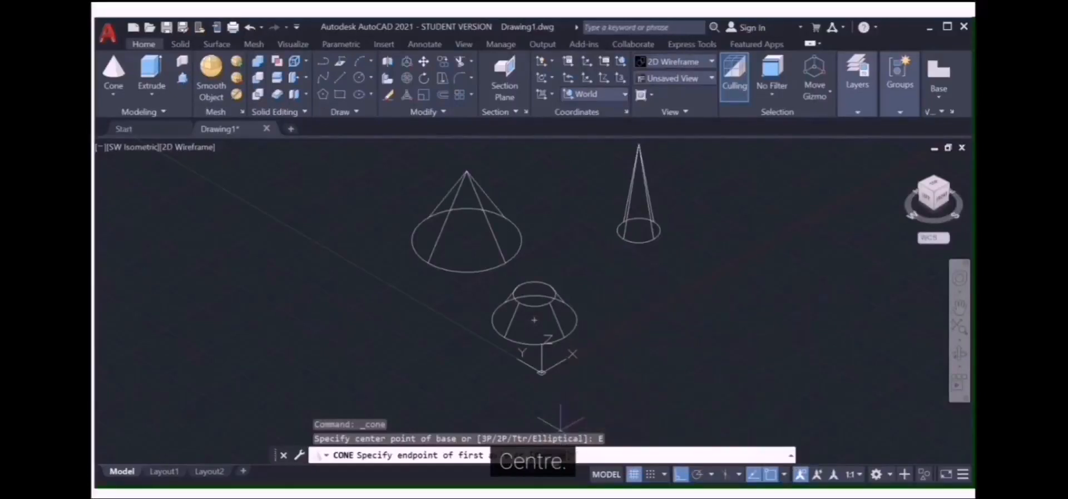
pyautogui.write('C')
pyautogui.press('Return')
pyautogui.click(599, 266)
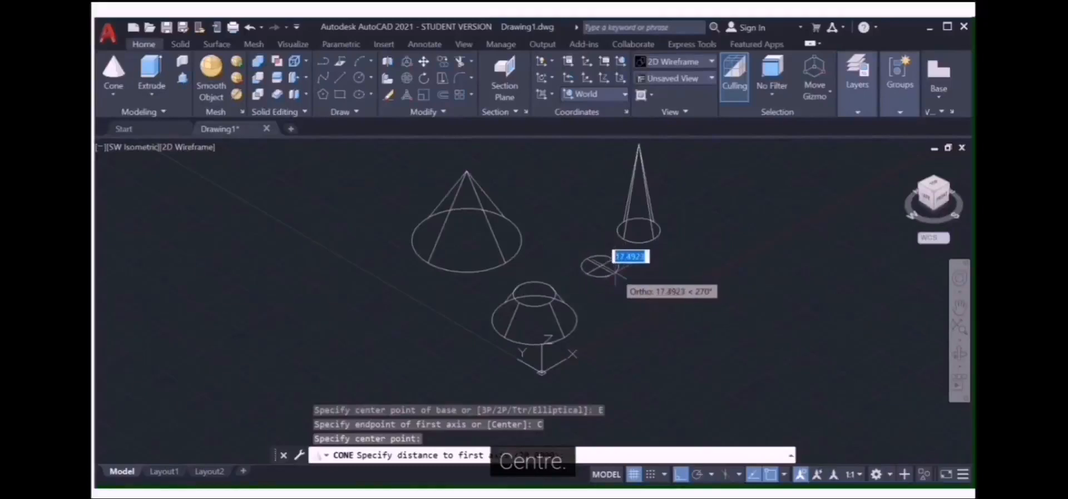
pyautogui.click(624, 269)
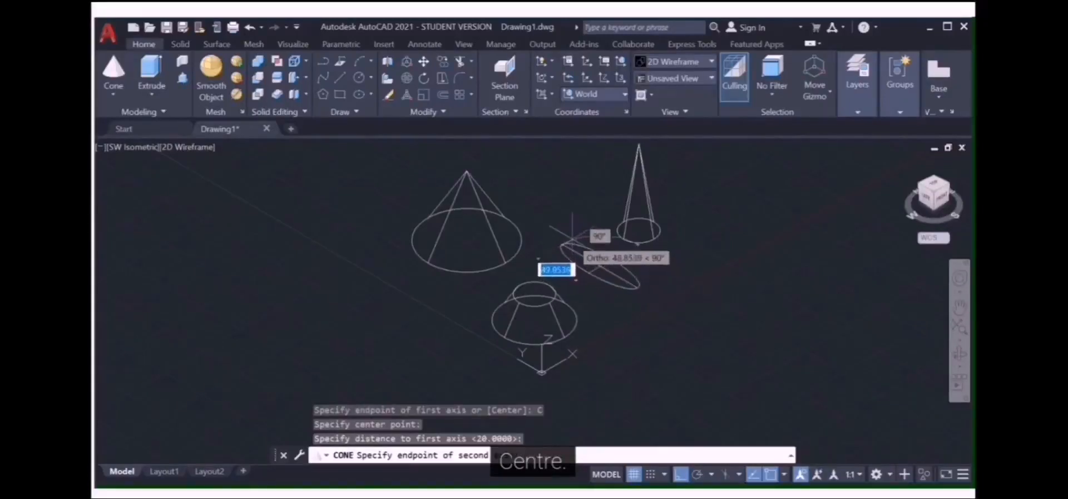
pyautogui.click(589, 256)
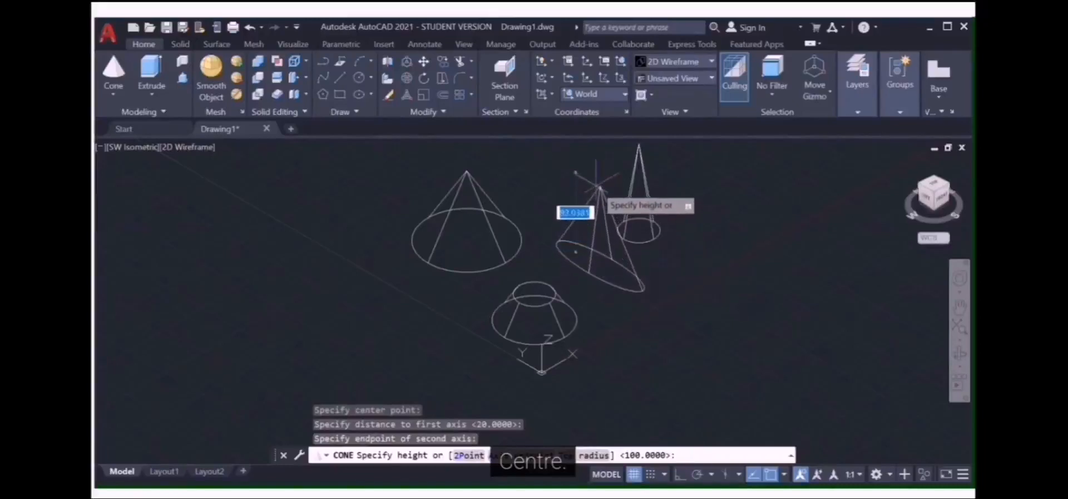
# Complete the elliptical cone as a frustum with a top radius of 20 and a height of 100.
pyautogui.click(595, 455)
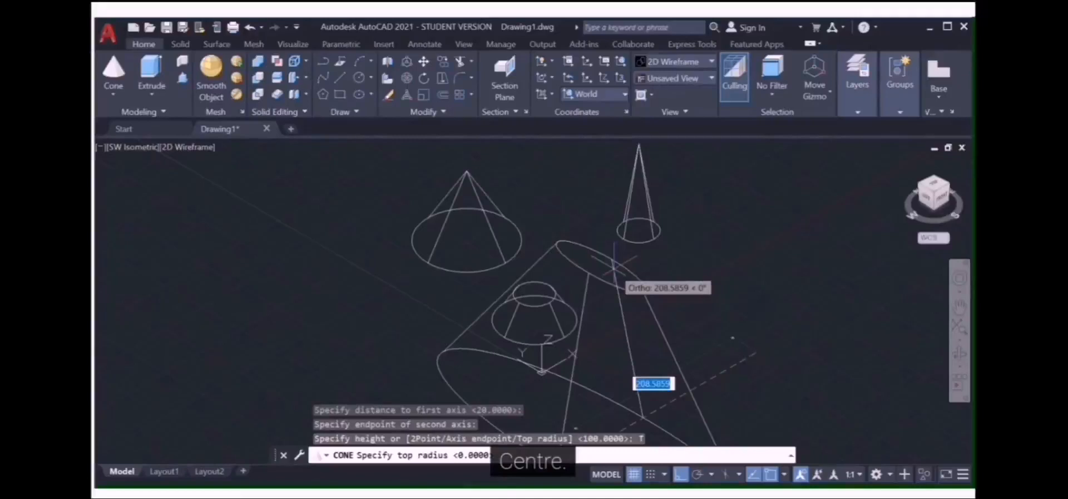
pyautogui.write('20')
pyautogui.press('Return')
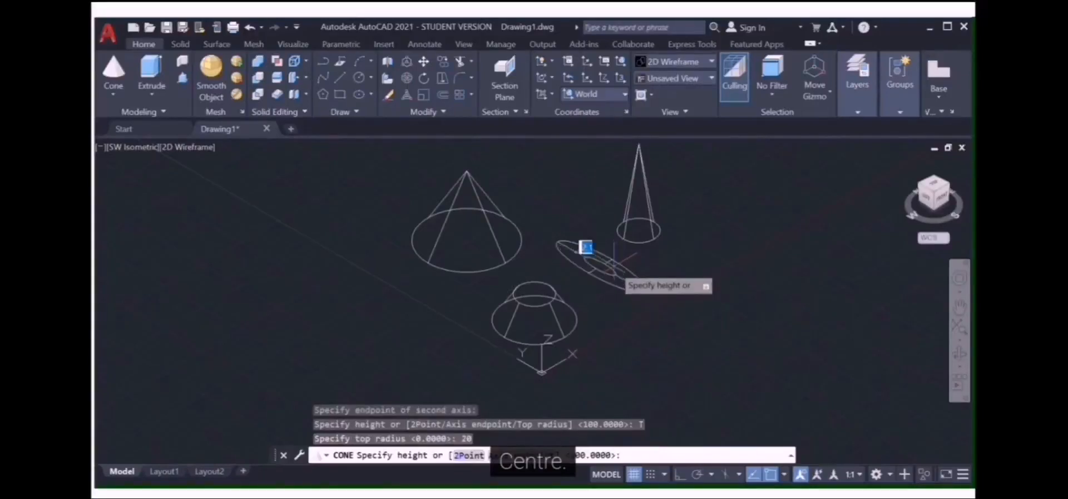
pyautogui.write('100')
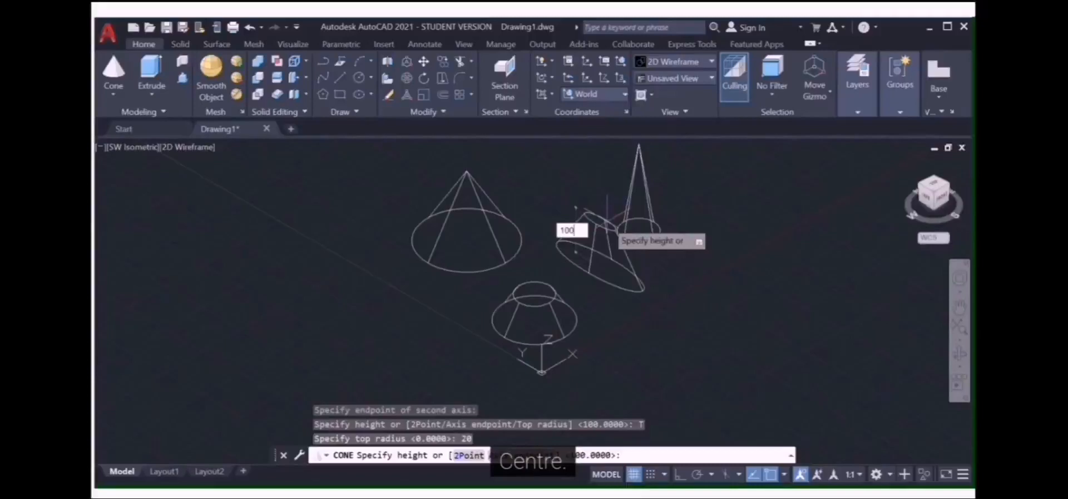
pyautogui.press('Return')
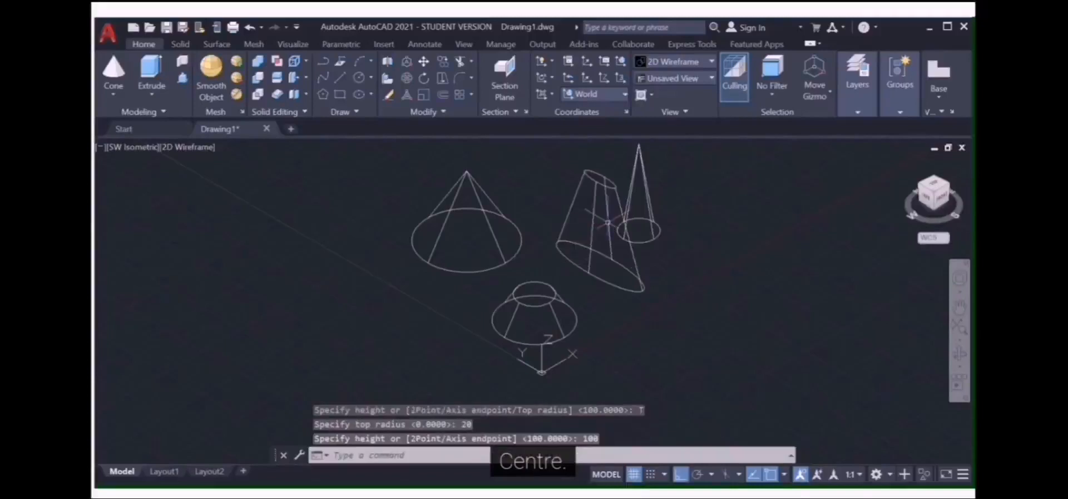
# Display all four cones in the Conceptual visual style.
pyautogui.click(705, 62)
pyautogui.click(712, 107)
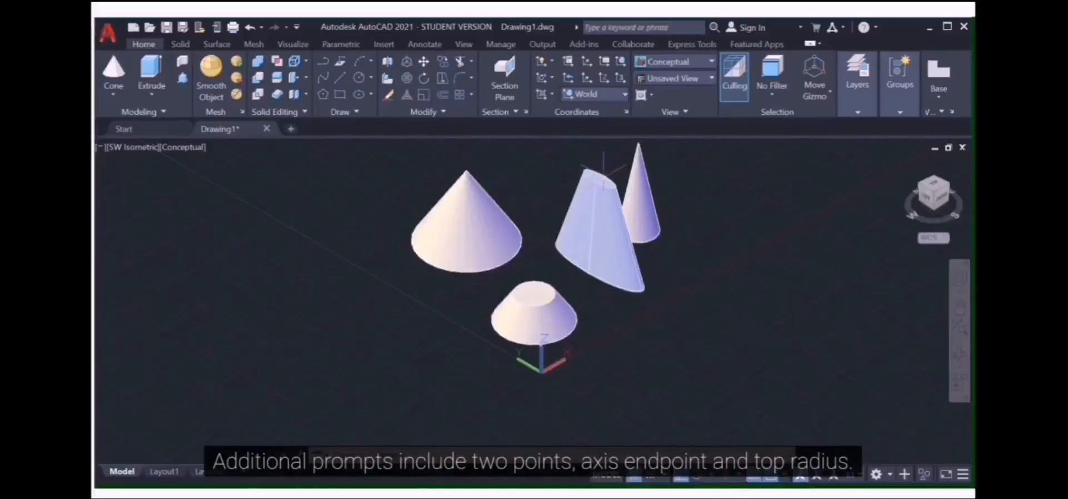
pyautogui.scroll(-2, 612, 244)
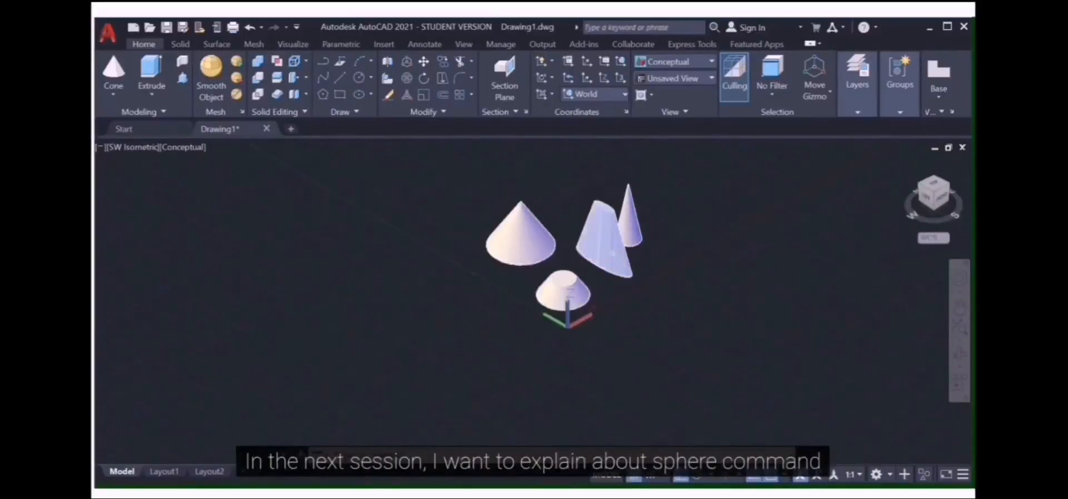